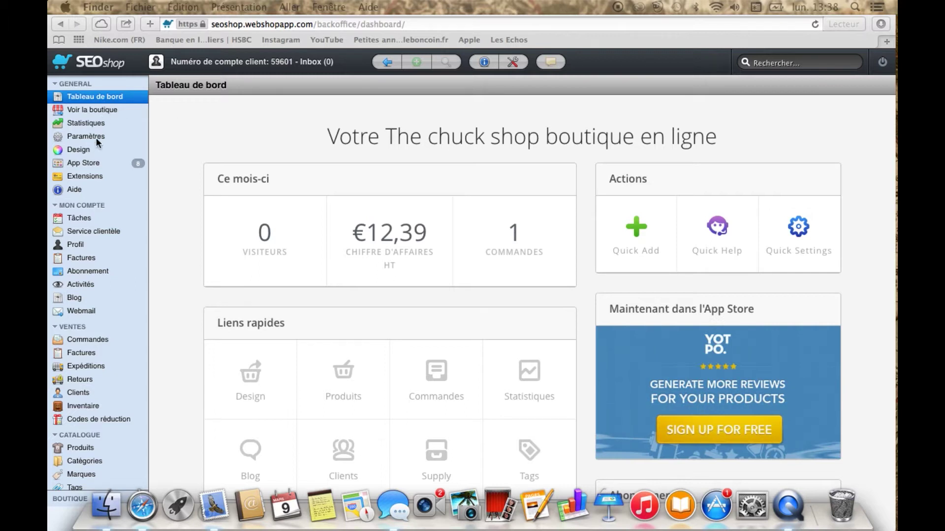
Open the Produits list from the back office's Catalogue section
left_click(78, 88)
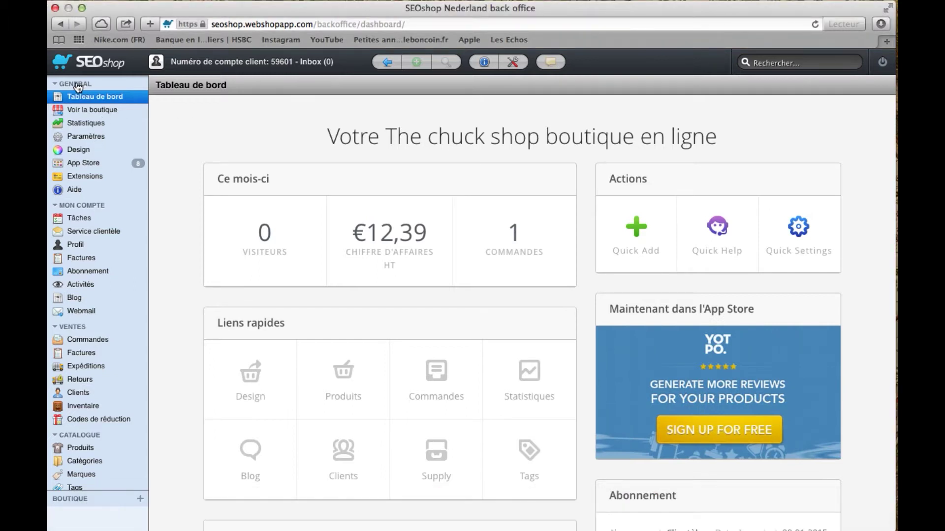
scroll(78, 156, "down", 3)
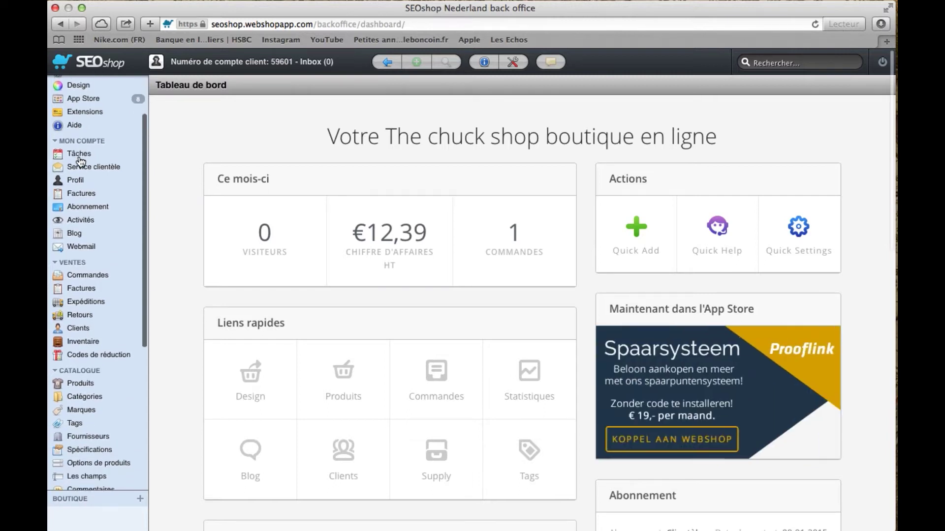
scroll(80, 162, "down", 4)
scroll(79, 161, "down", 4)
scroll(80, 162, "up", 12)
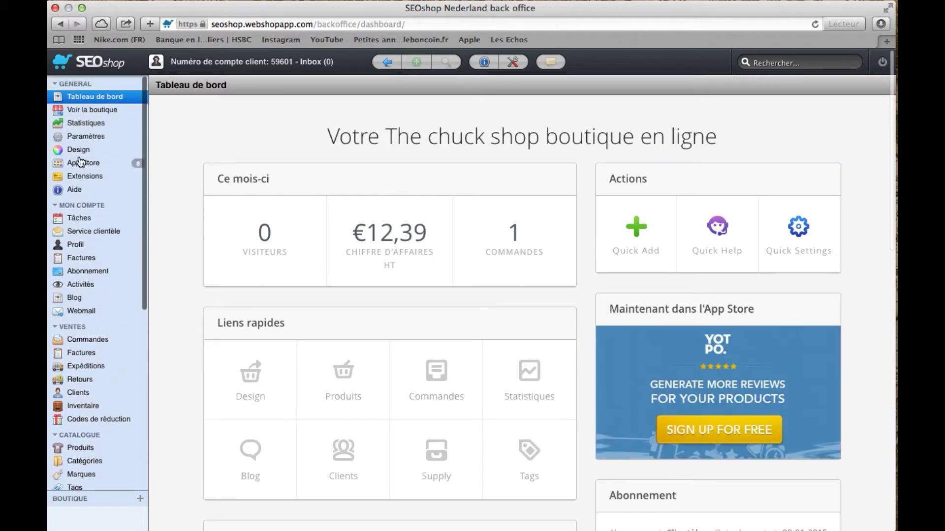
scroll(286, 266, "down", 5)
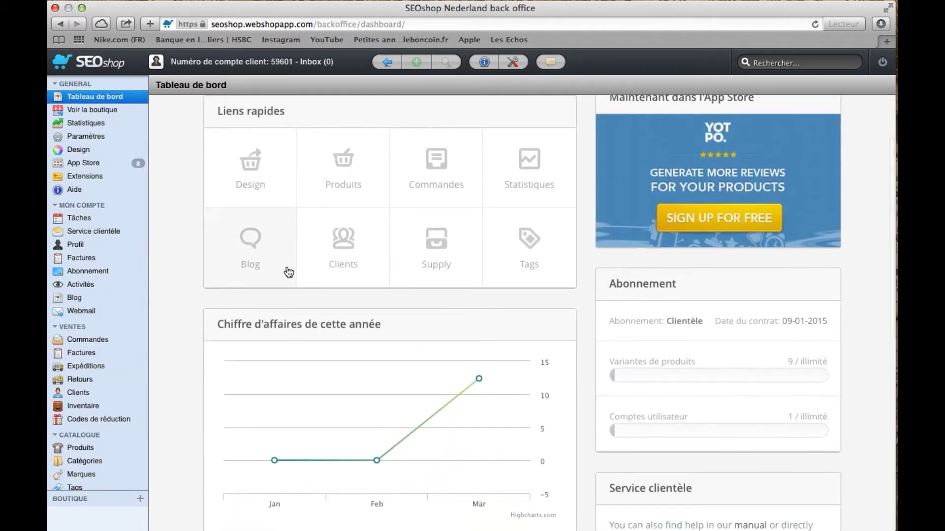
scroll(289, 272, "down", 4)
scroll(288, 272, "up", 6)
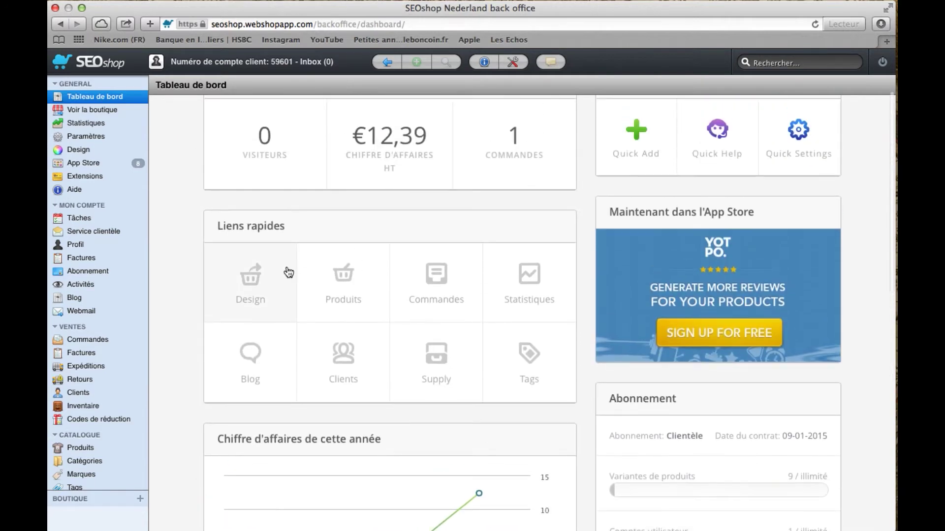
scroll(283, 270, "up", 2)
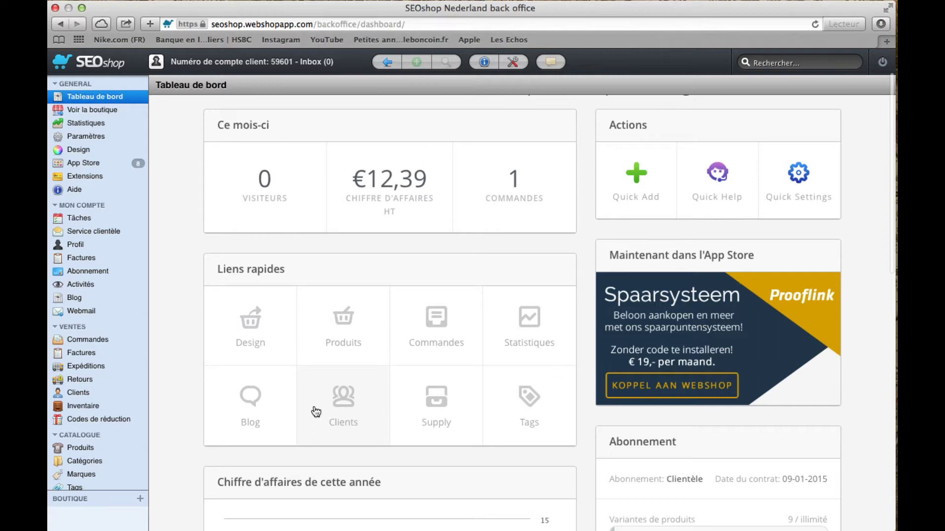
scroll(316, 412, "up", 3)
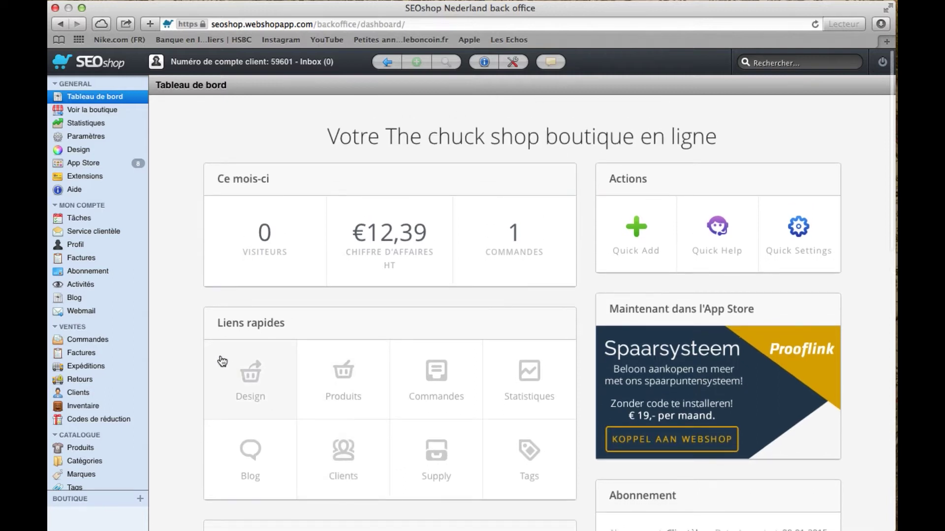
scroll(87, 367, "down", 2)
scroll(87, 367, "down", 3)
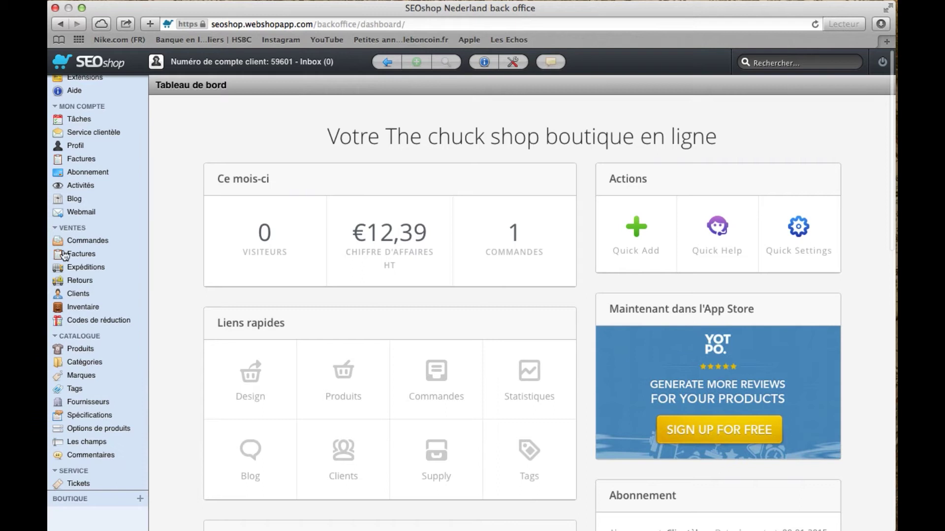
left_click(74, 342)
left_click(74, 342)
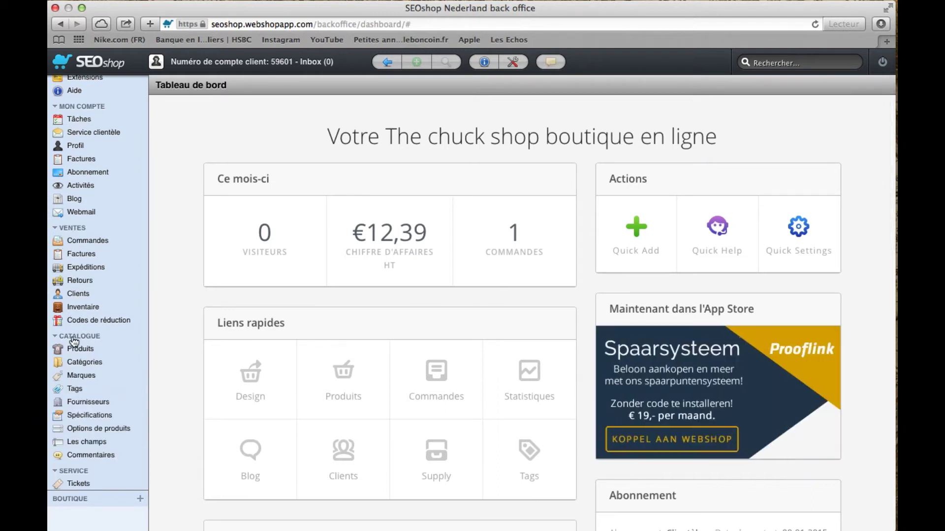
left_click(73, 348)
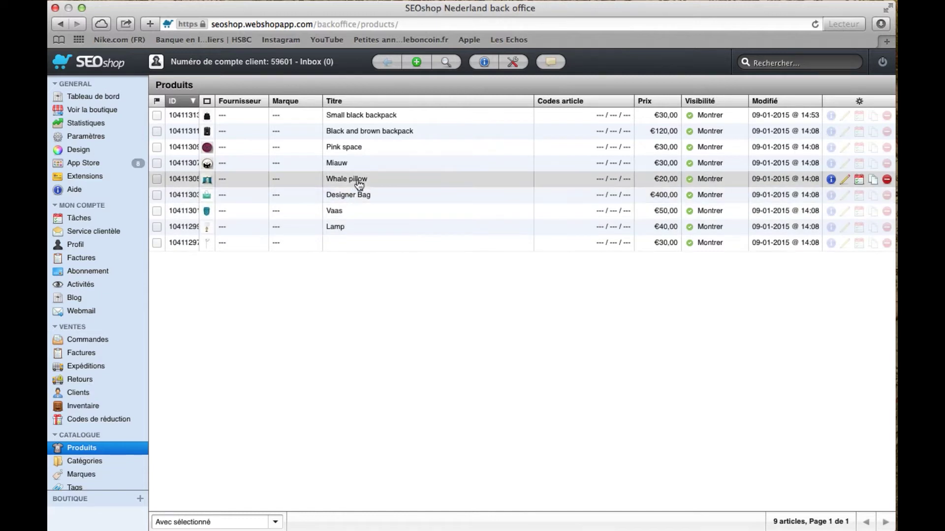
Add a new product titled Ceinture, priced 15, with option Aucun, and save it
left_click(416, 65)
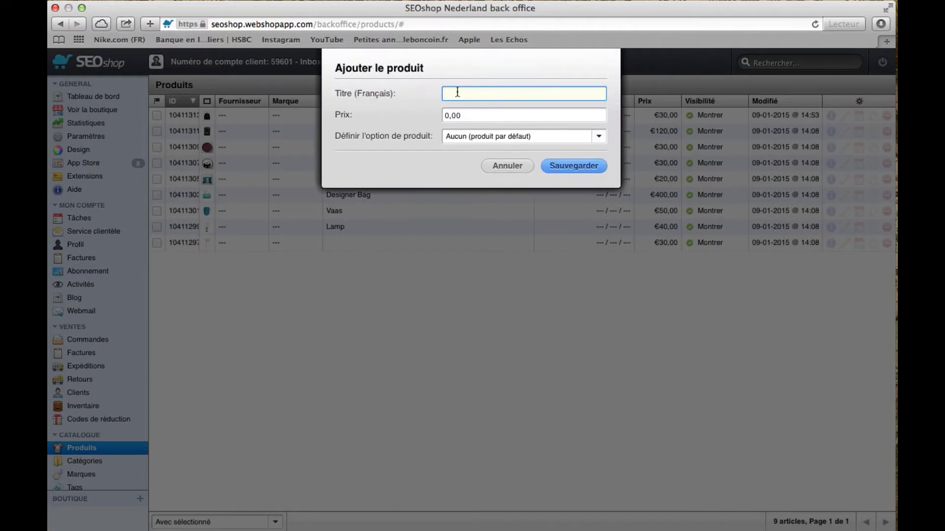
type("Ceinture")
left_click(474, 109)
key("BackSpace")
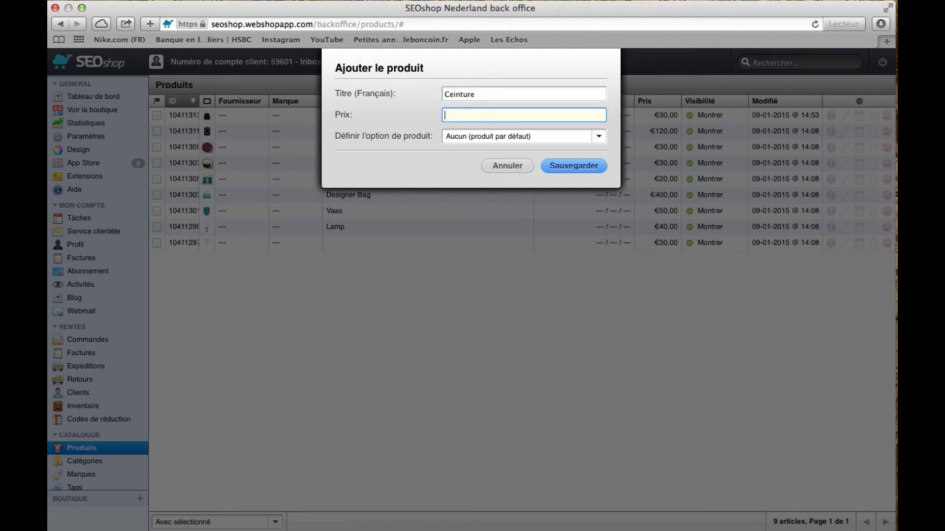
type("15")
left_click(599, 136)
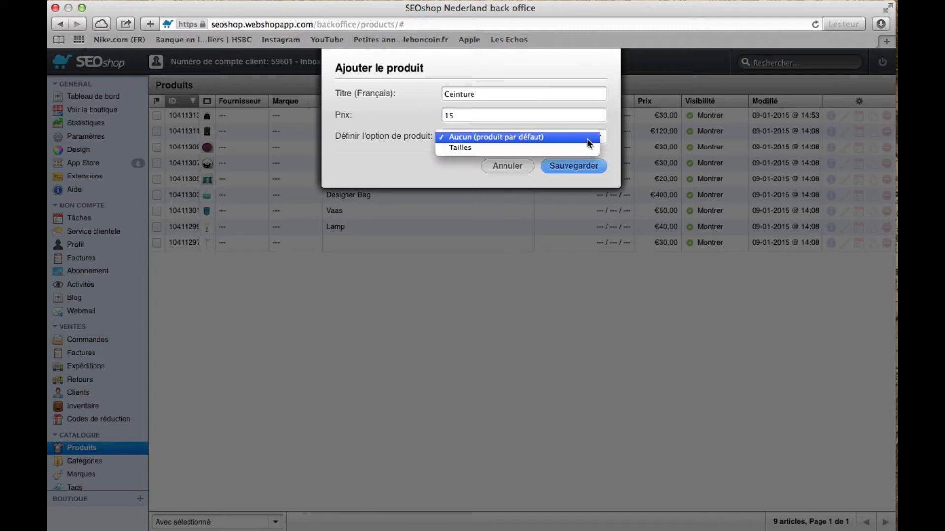
left_click(588, 138)
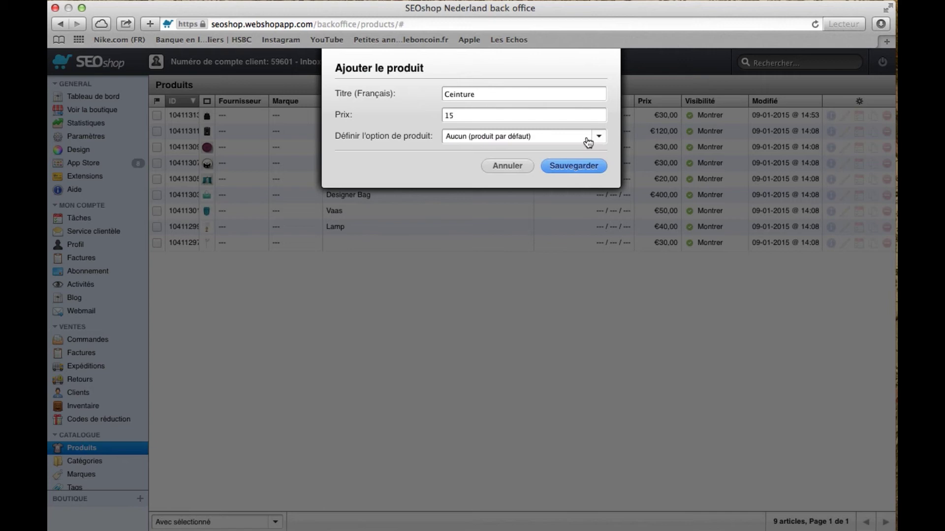
left_click(575, 168)
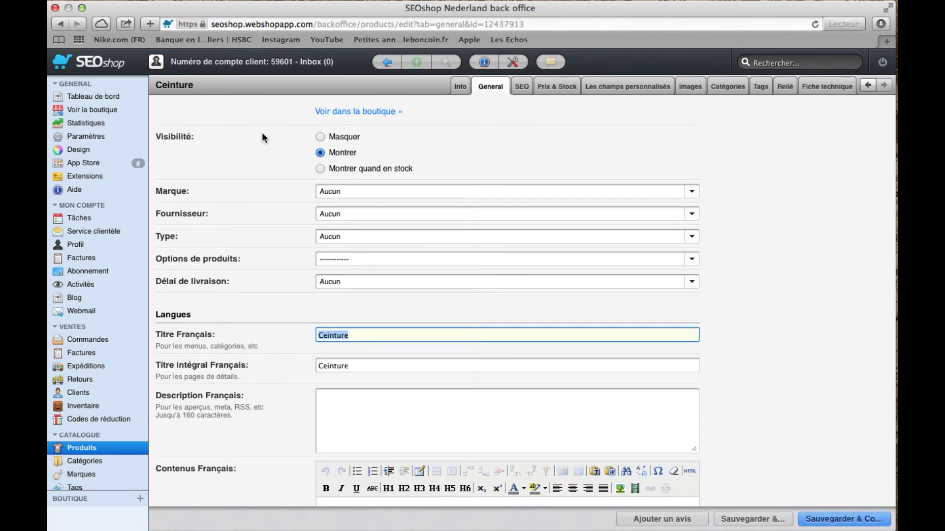
Review Ceinture's brand choices and delivery time field without changing them
scroll(256, 134, "down", 1)
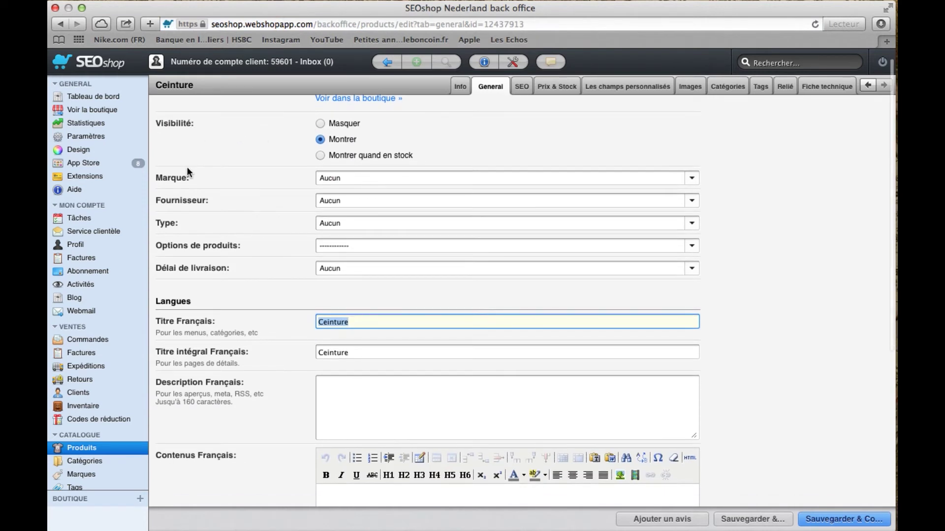
left_click(692, 180)
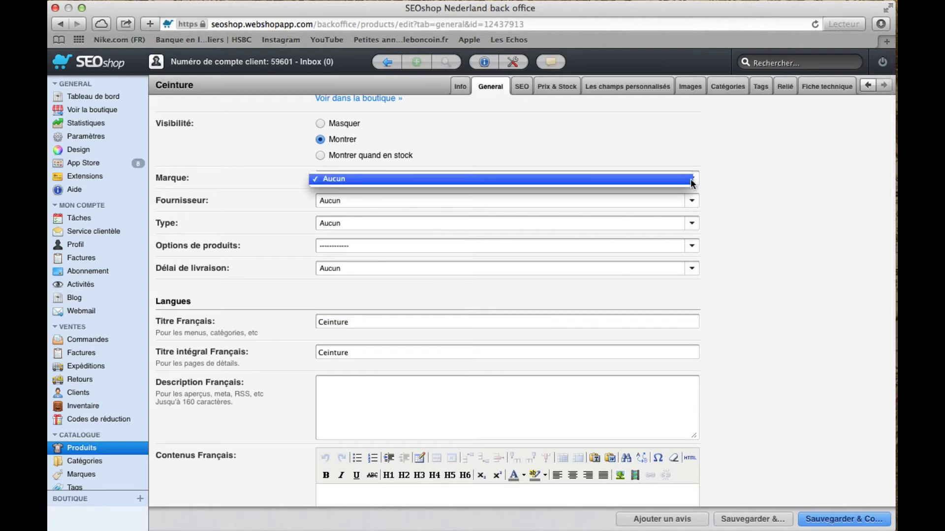
left_click(738, 183)
scroll(739, 190, "down", 2)
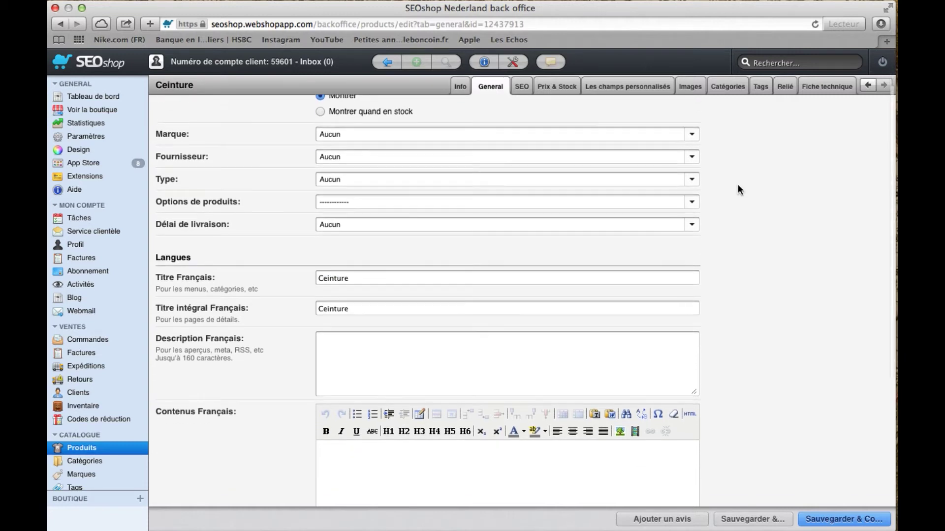
scroll(734, 172, "down", 1)
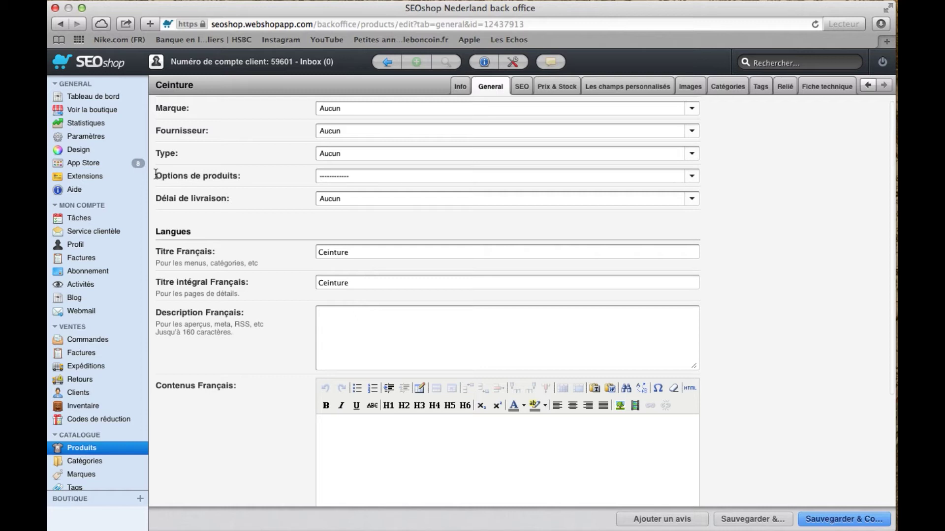
scroll(160, 202, "down", 3)
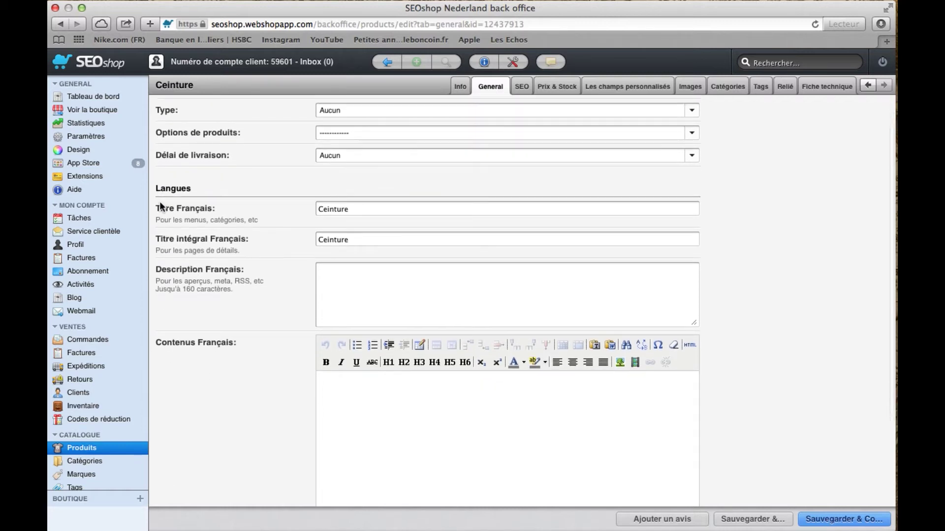
left_click_drag(231, 156, 155, 156)
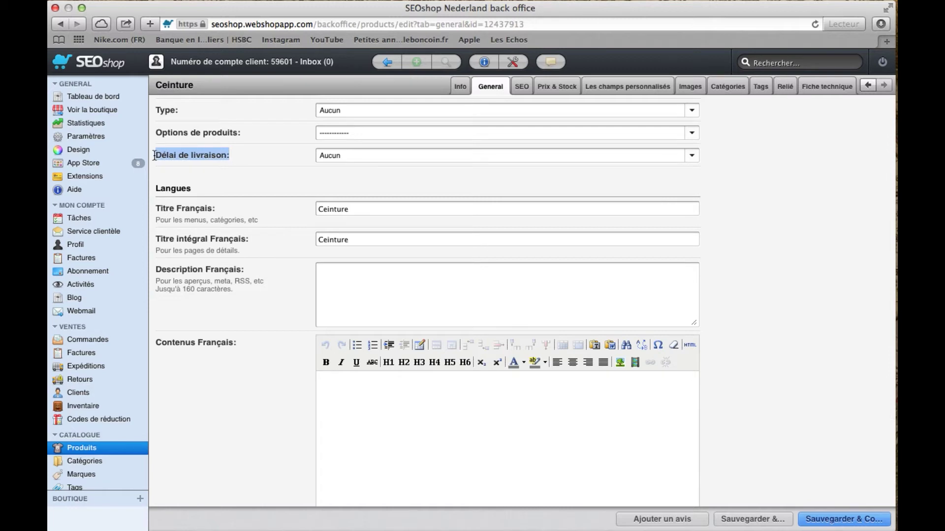
left_click(201, 207)
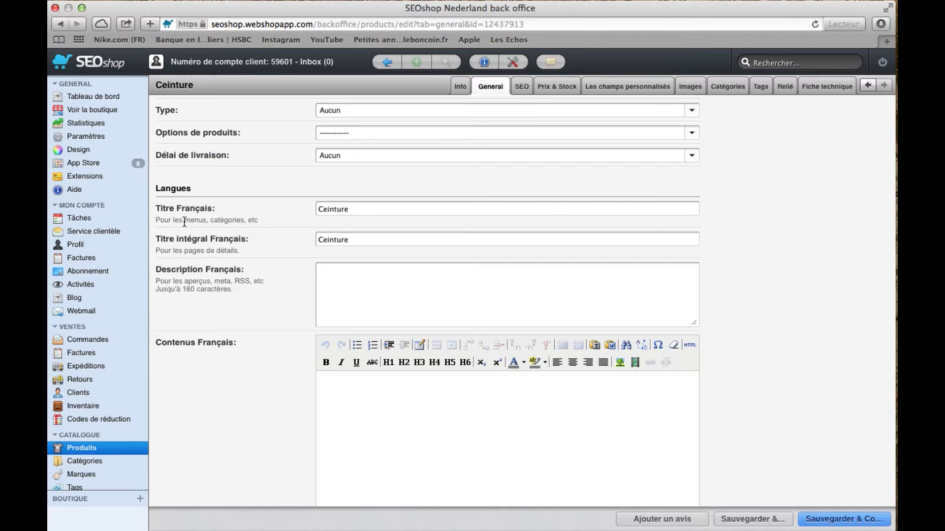
Point out the full French title and French description fields on the General page
left_click_drag(156, 238, 254, 242)
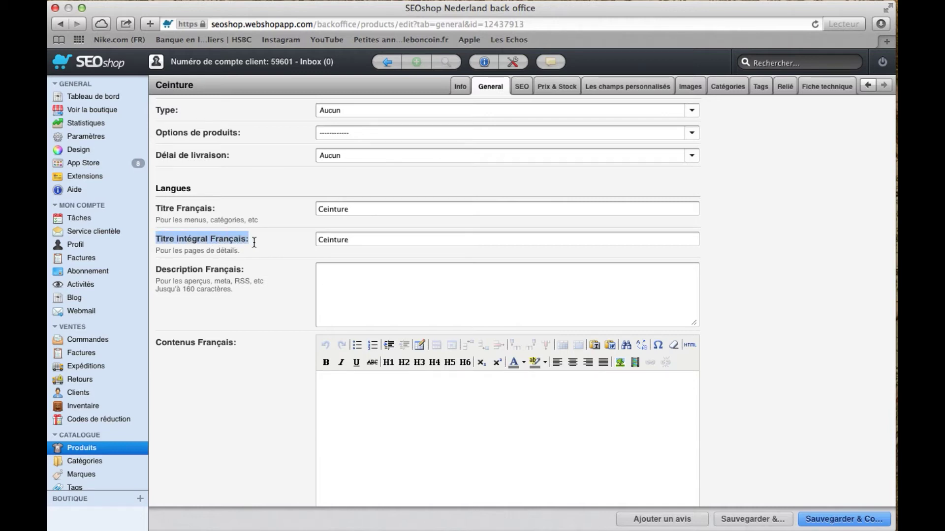
scroll(253, 241, "down", 3)
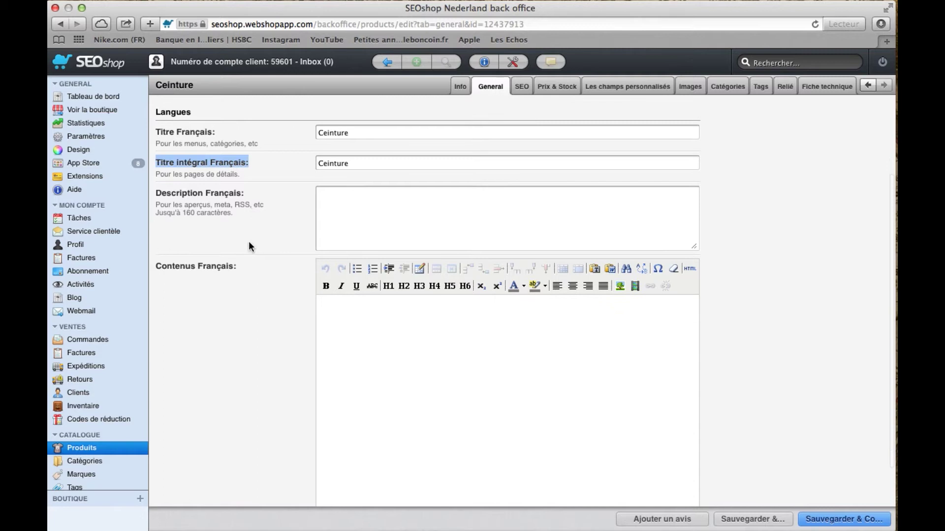
left_click_drag(157, 193, 251, 198)
left_click(274, 213)
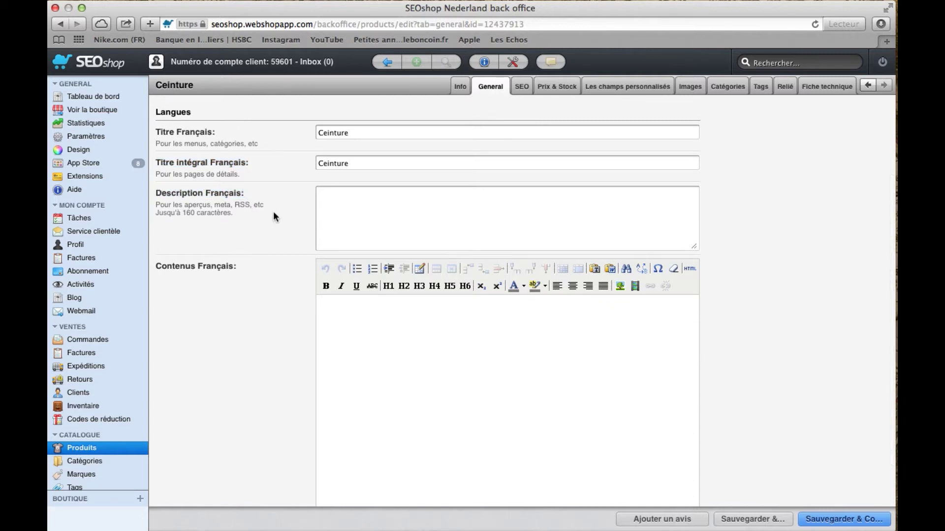
scroll(273, 213, "down", 1)
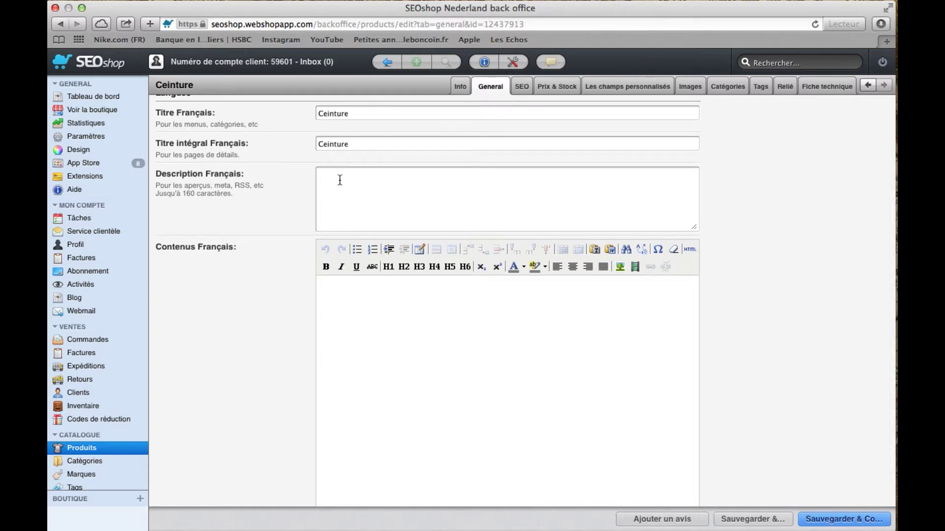
scroll(339, 180, "down", 4)
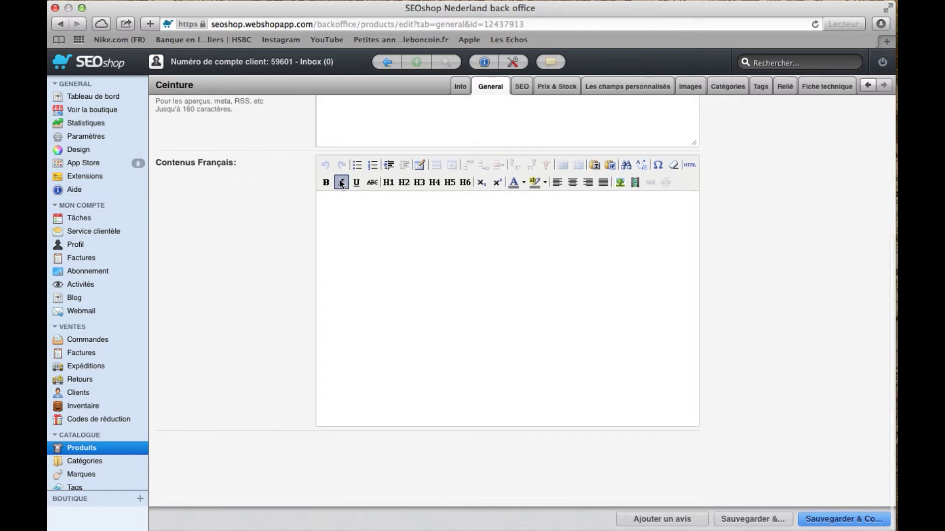
scroll(341, 184, "up", 12)
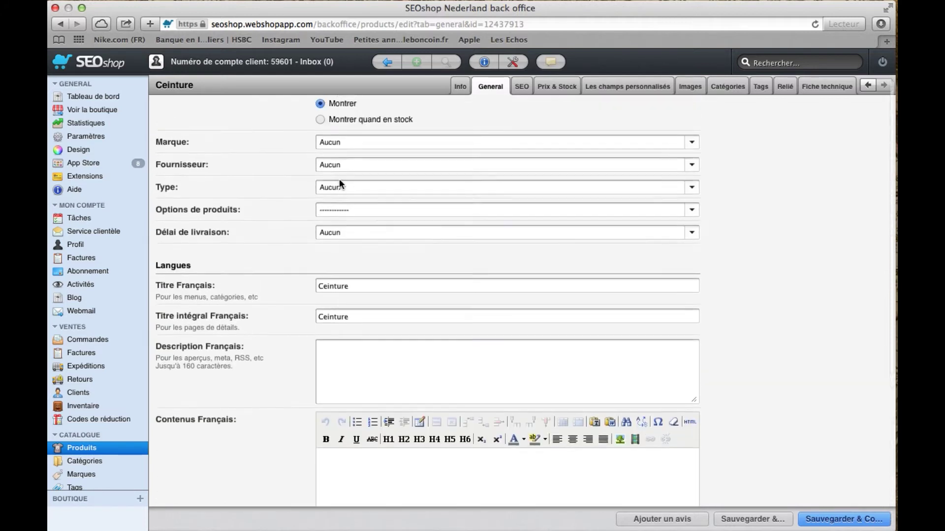
scroll(341, 185, "up", 1)
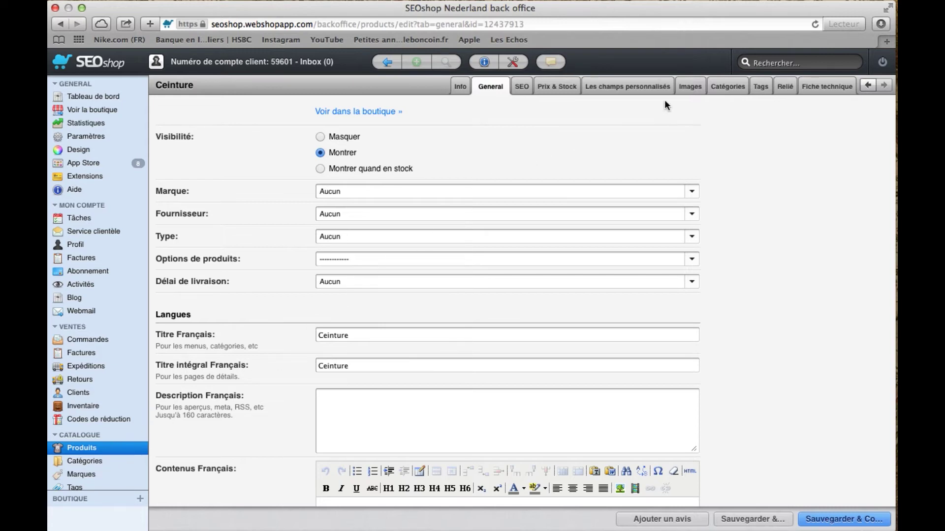
Upload CEINTURE.jpg from the Bureau folder as Ceinture's product image
left_click(695, 90)
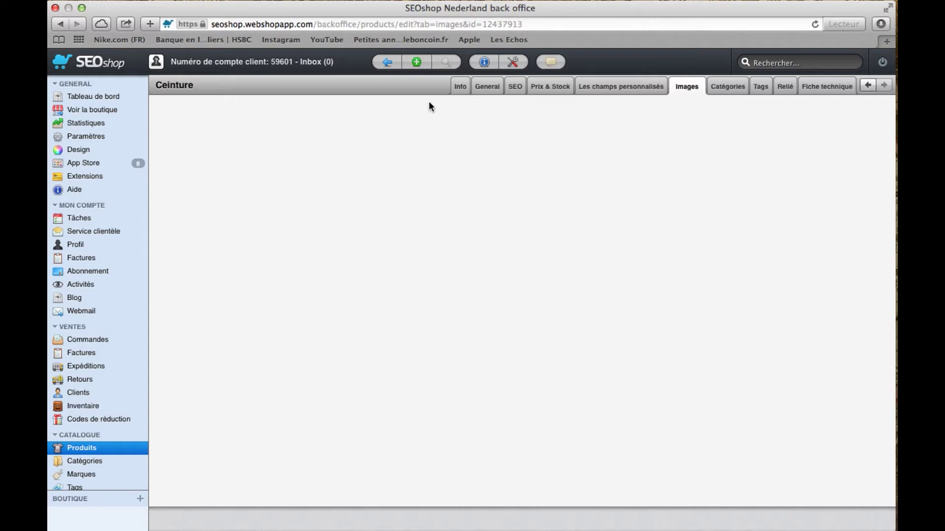
left_click(418, 66)
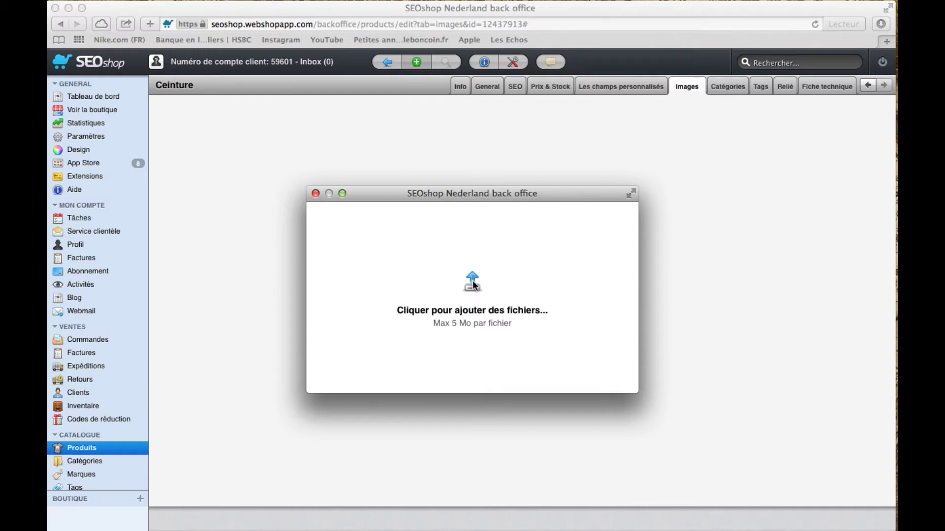
left_click(472, 283)
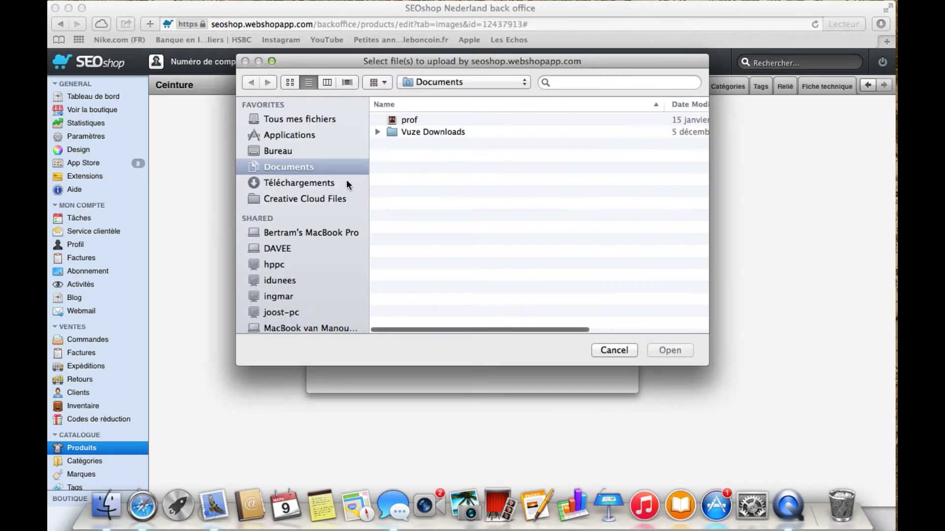
left_click(283, 151)
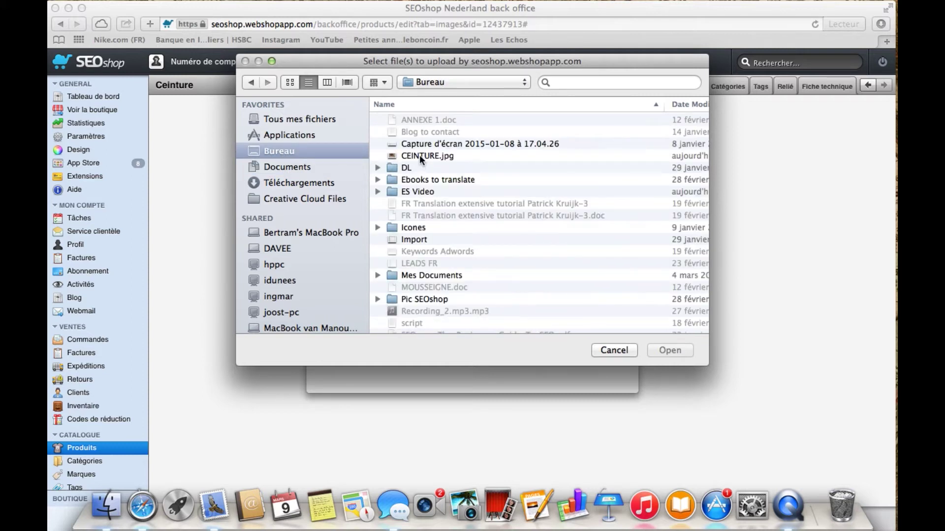
left_click(419, 156)
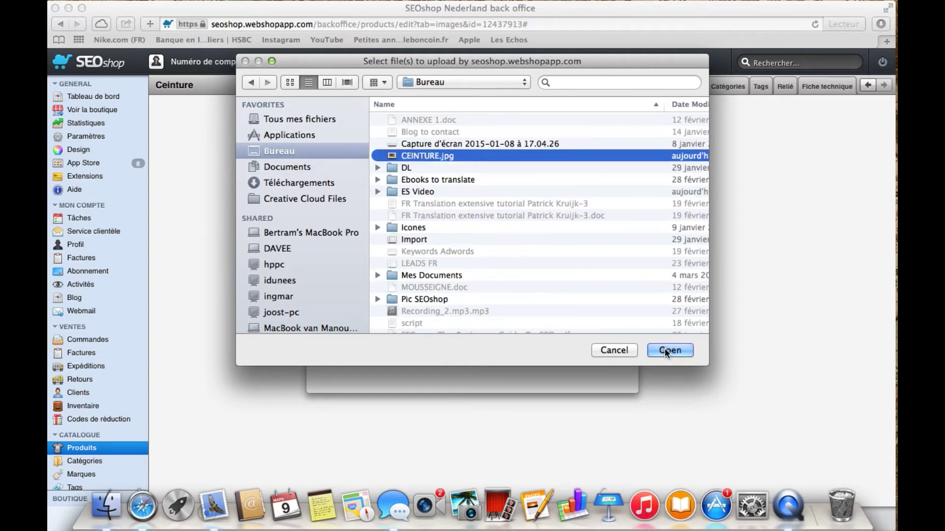
left_click(666, 350)
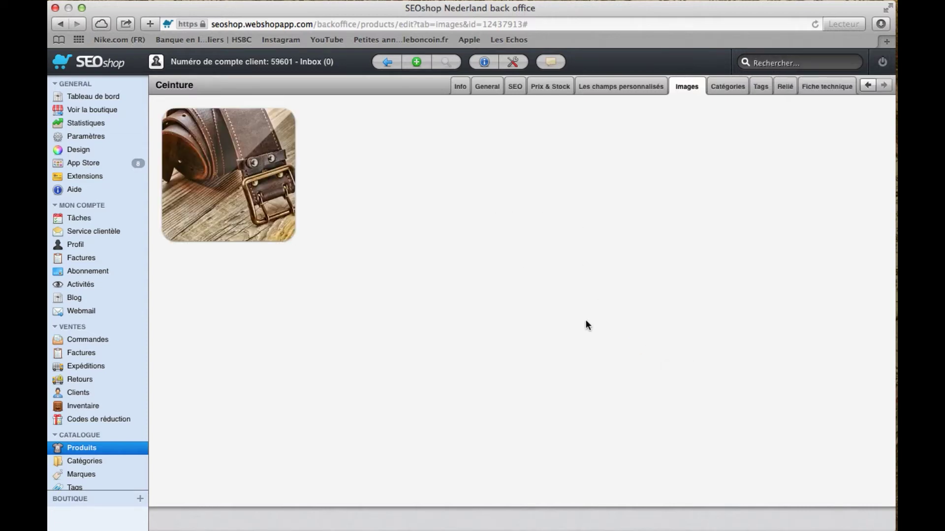
Open the live storefront and go to the Ceinture product page
left_click(108, 109)
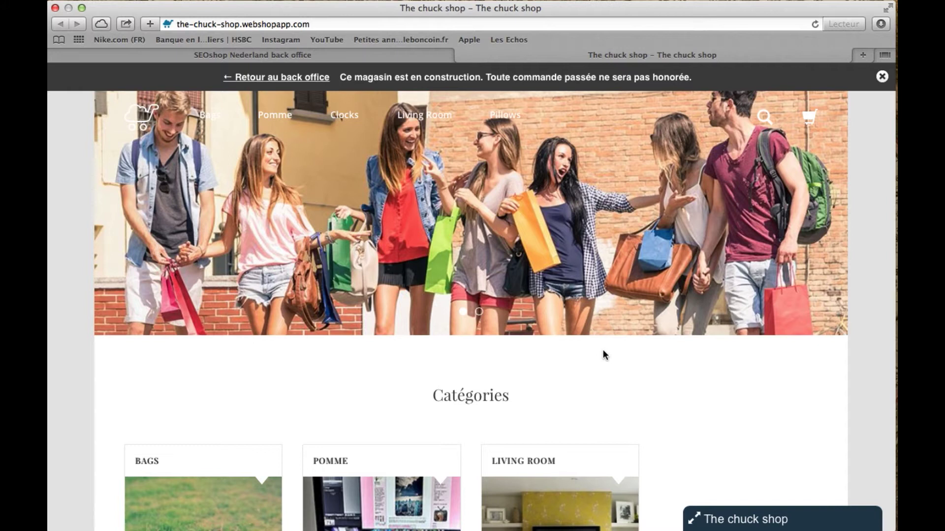
scroll(603, 352, "down", 3)
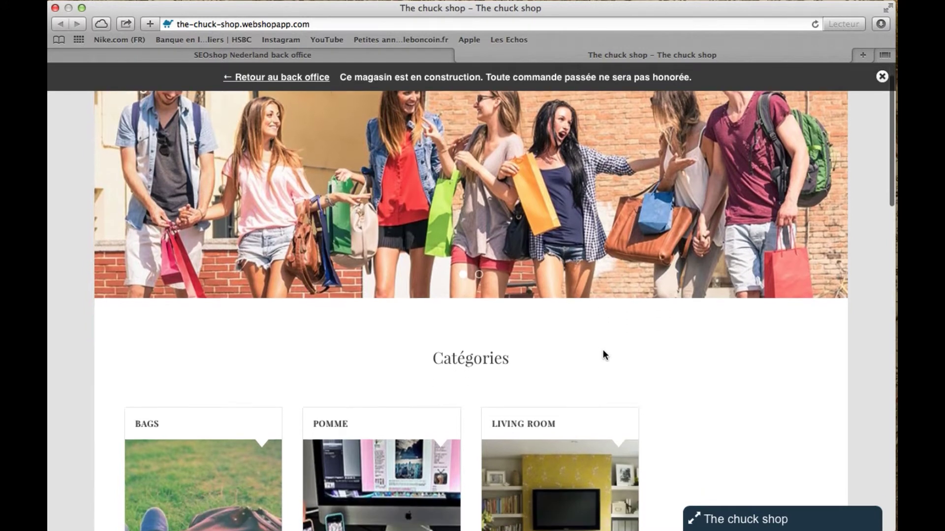
scroll(604, 352, "down", 5)
scroll(604, 352, "down", 6)
scroll(605, 355, "down", 8)
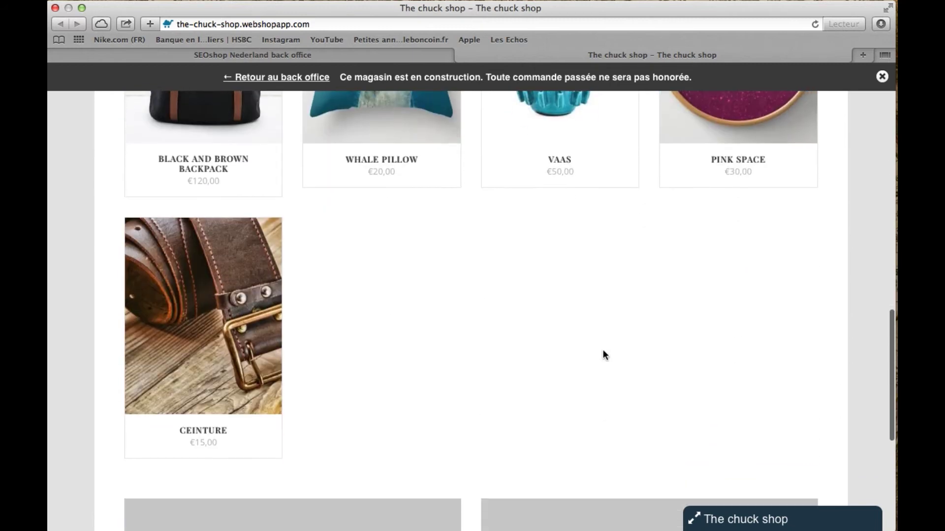
left_click(236, 348)
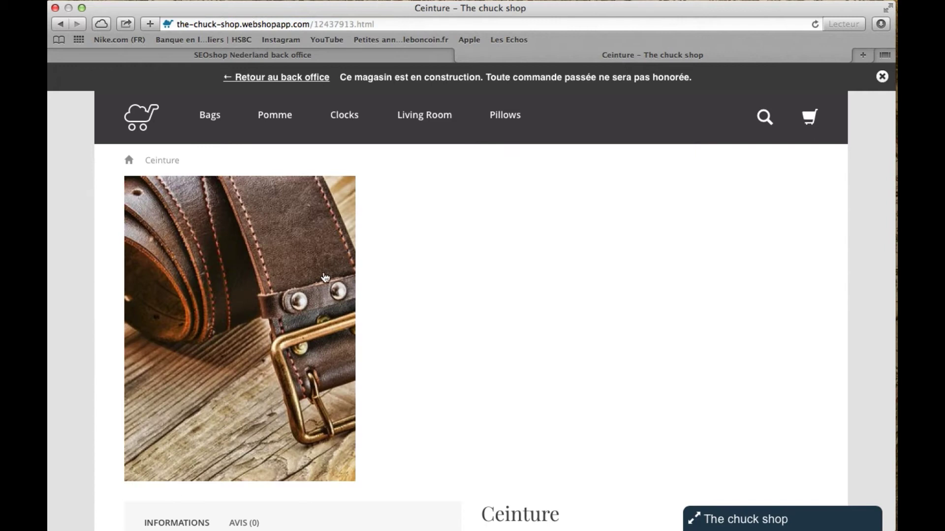
Enlarge and close the belt photo, then scroll to the €15,00 price and quantity box
left_click(318, 289)
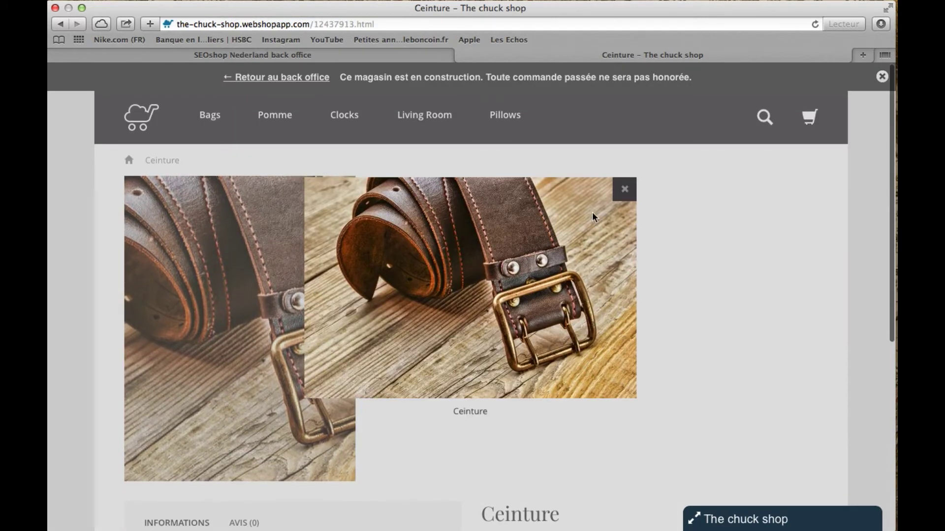
left_click(626, 189)
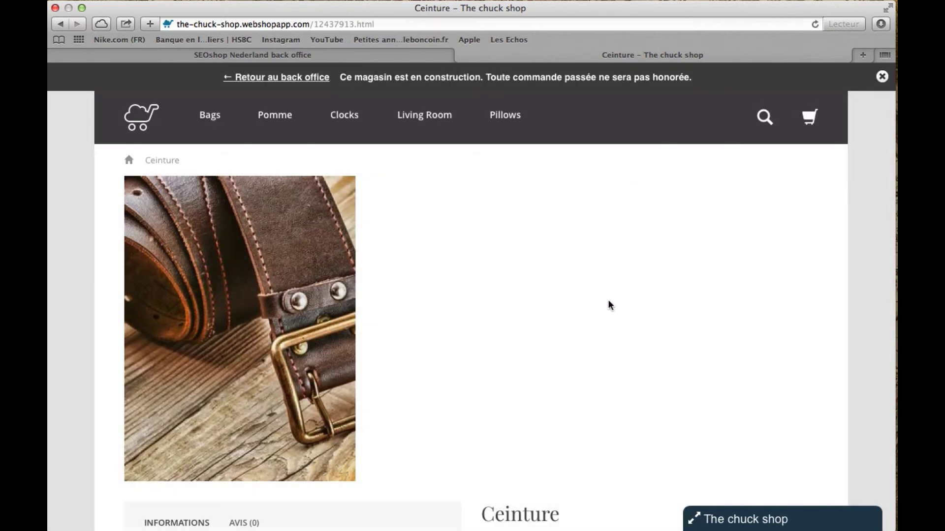
scroll(603, 321, "down", 5)
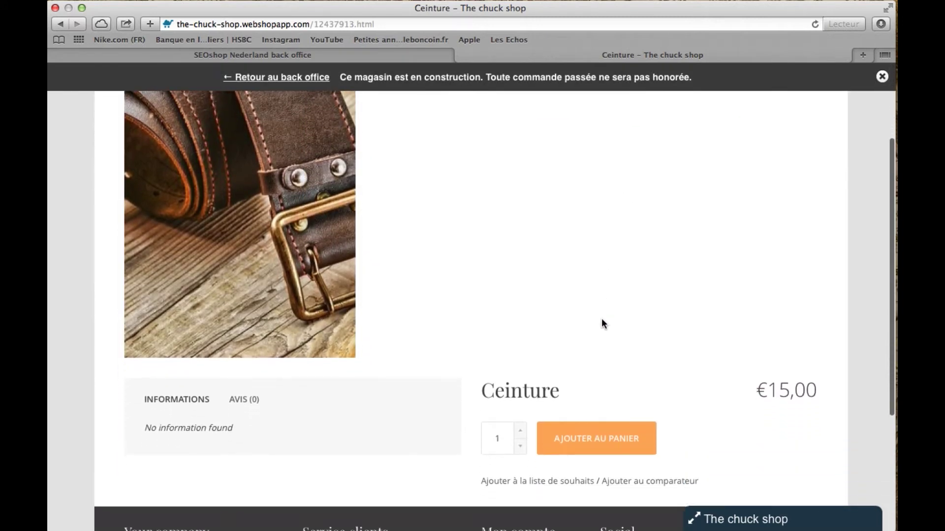
scroll(601, 318, "down", 3)
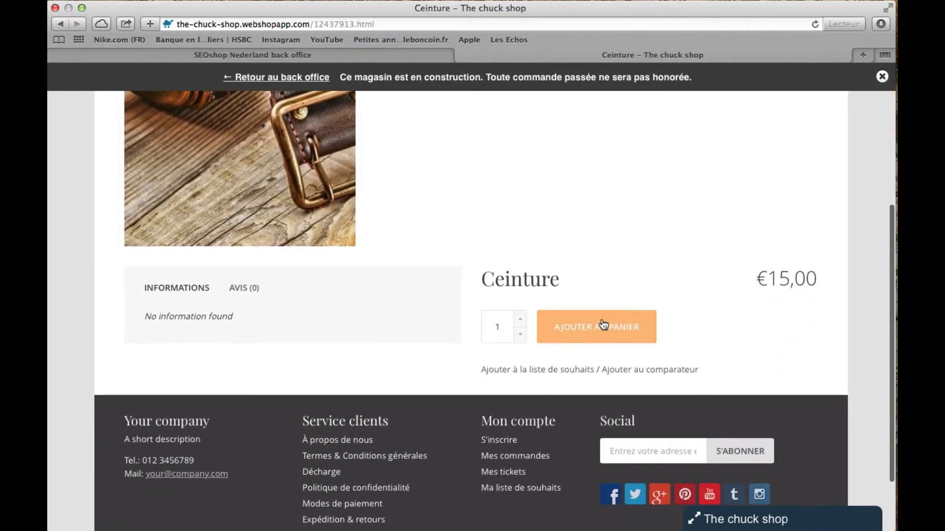
scroll(603, 323, "down", 2)
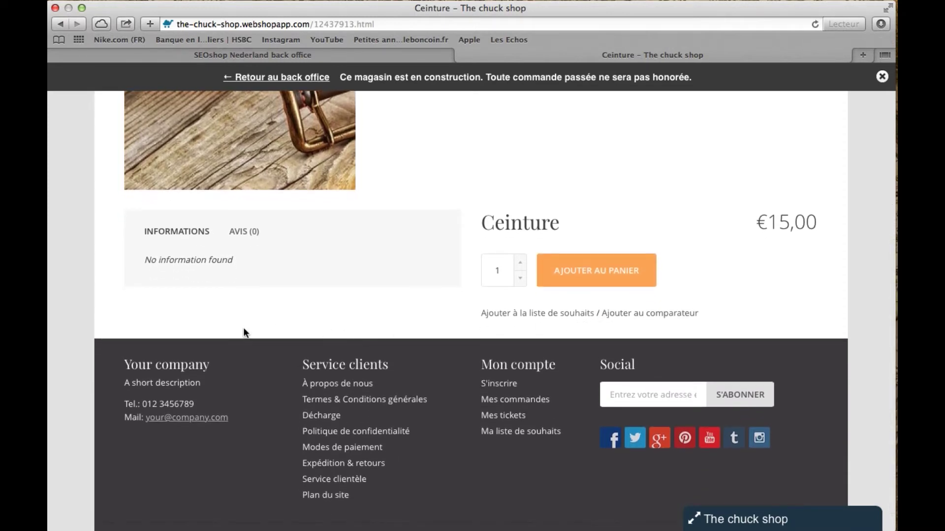
scroll(244, 330, "down", 1)
scroll(246, 333, "up", 4)
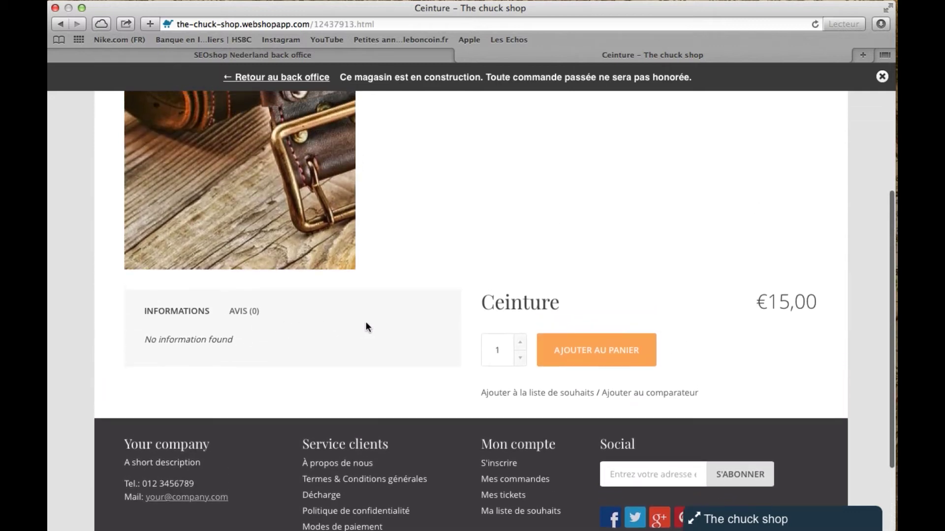
scroll(474, 327, "up", 8)
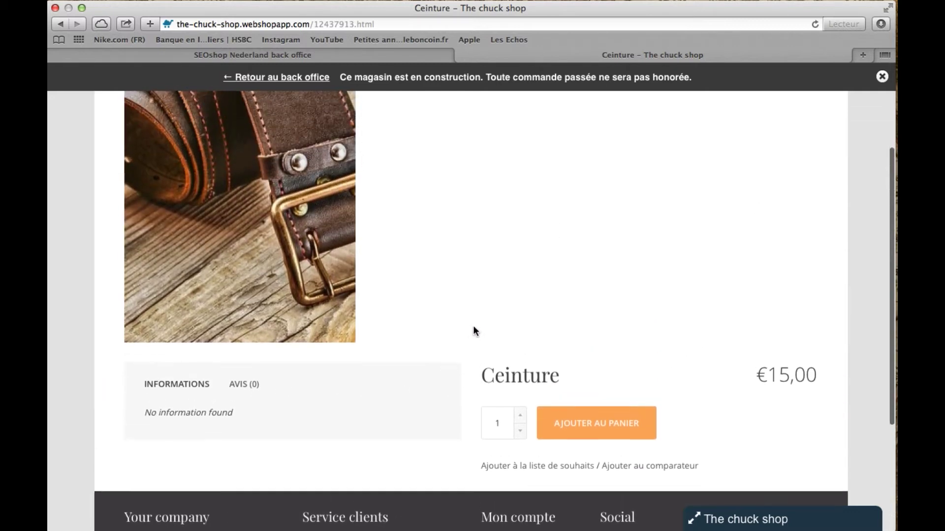
scroll(474, 327, "down", 6)
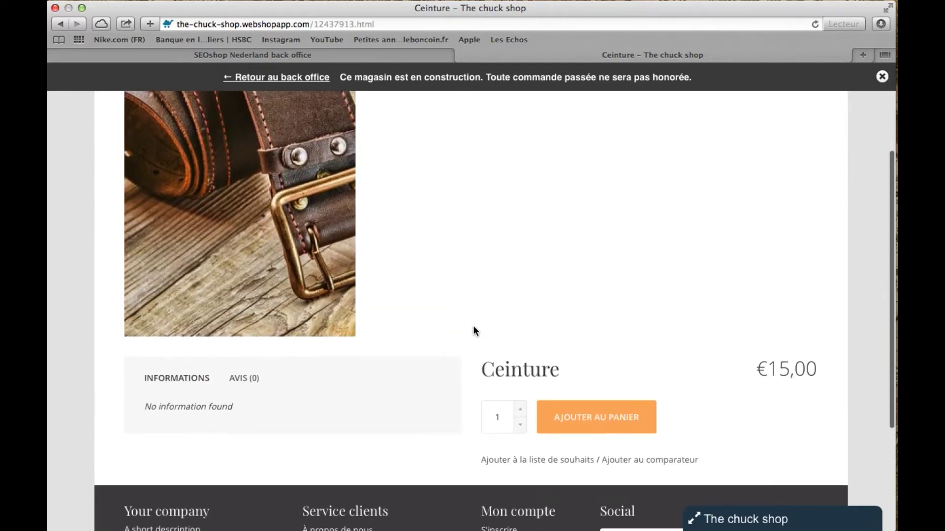
Add one Ceinture to the cart and check the €15,00 Total TTC on Mon panier
left_click(594, 419)
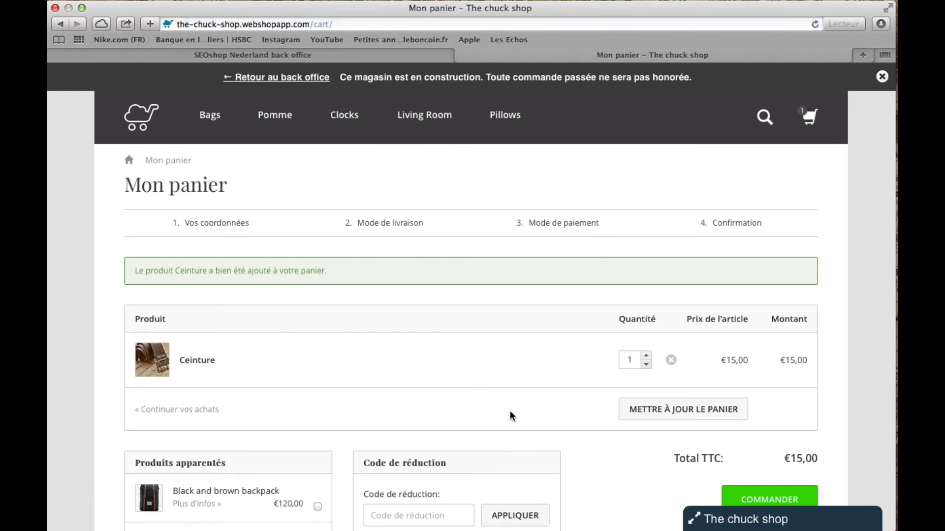
scroll(510, 414, "down", 6)
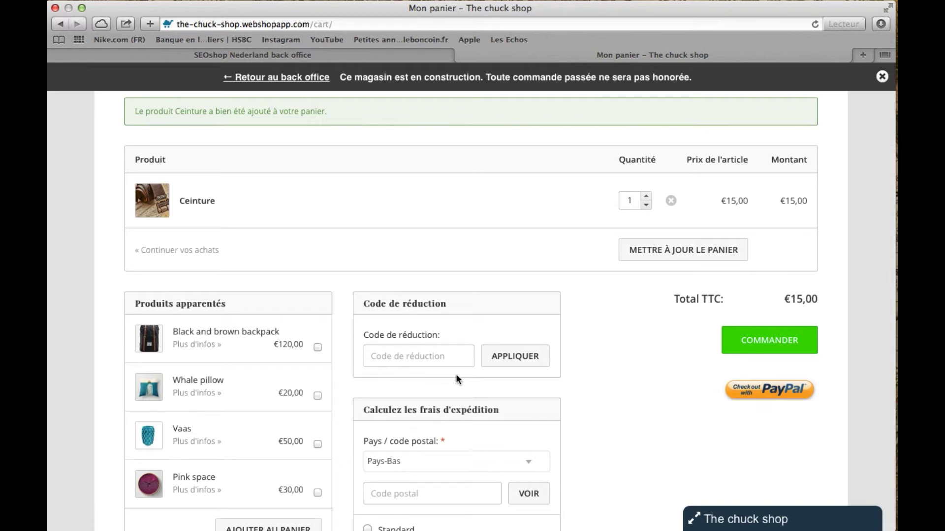
left_click(464, 361)
scroll(464, 361, "down", 2)
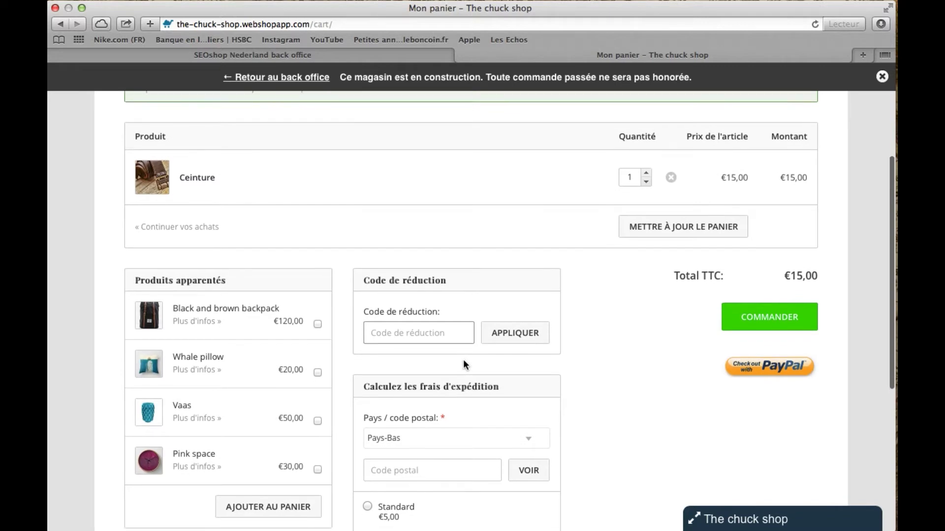
scroll(463, 360, "down", 4)
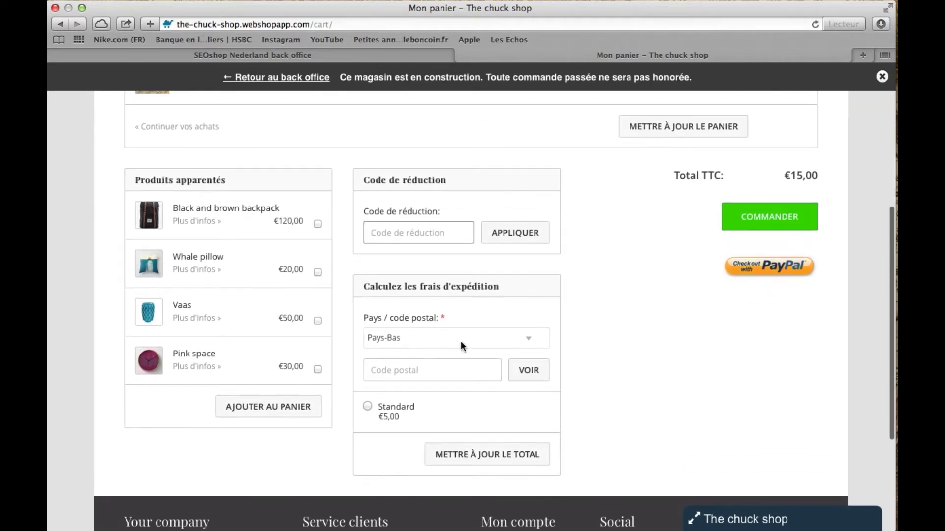
Start checkout from the cart and continue as a guest customer
left_click(761, 224)
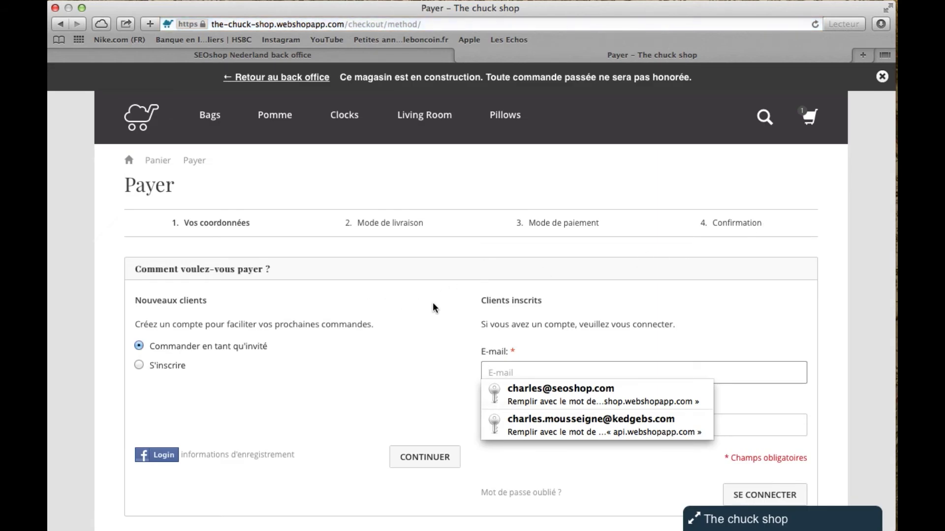
left_click(457, 304)
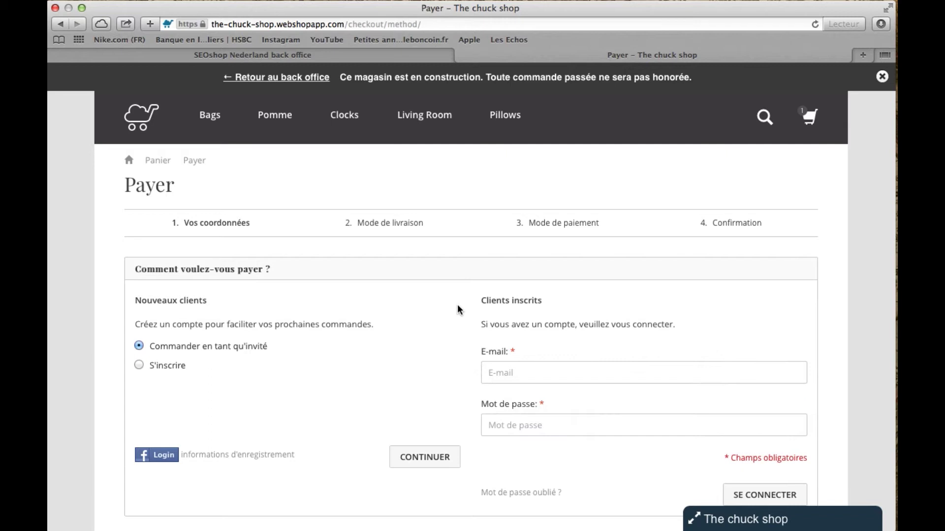
left_click_drag(482, 302, 550, 300)
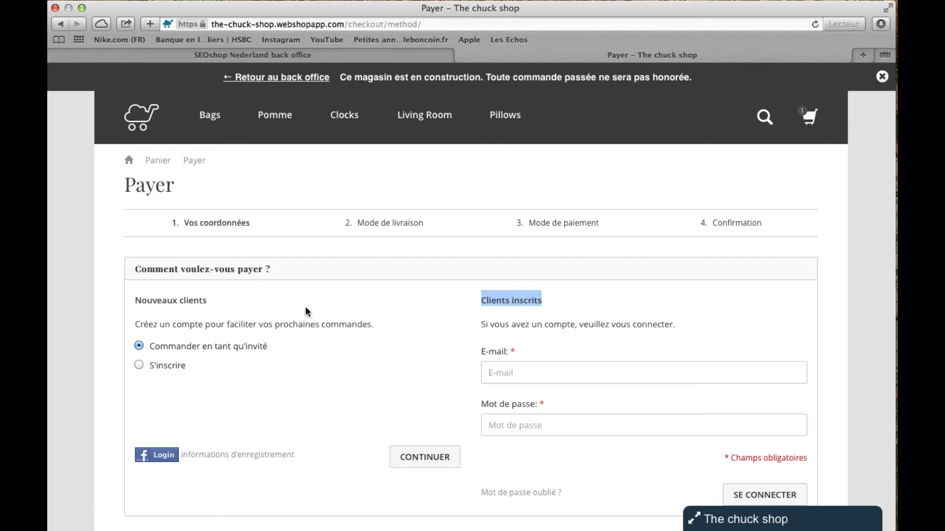
left_click_drag(208, 301, 129, 301)
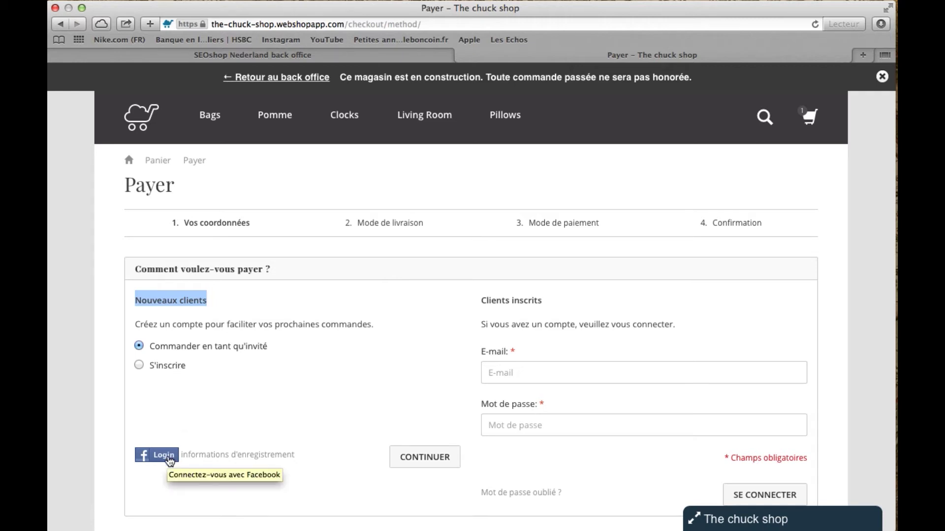
left_click(428, 425)
scroll(428, 426, "down", 3)
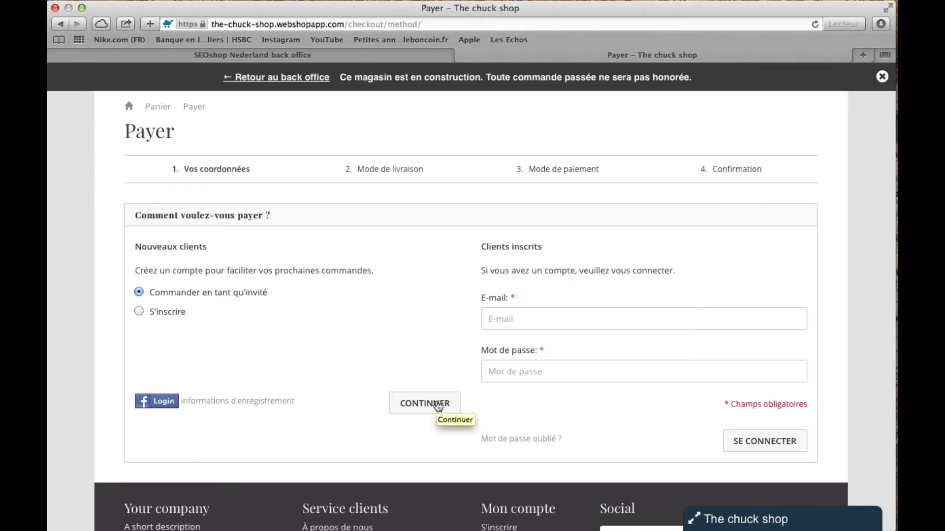
left_click(438, 405)
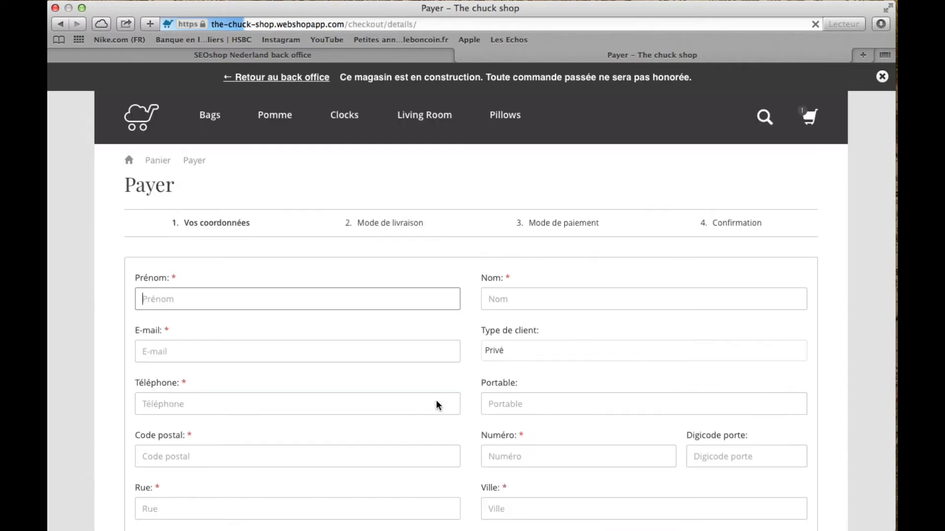
Fill in placeholder first name, last name, e-mail and phone number
type("c")
left_click(535, 301)
type("c")
left_click(380, 358)
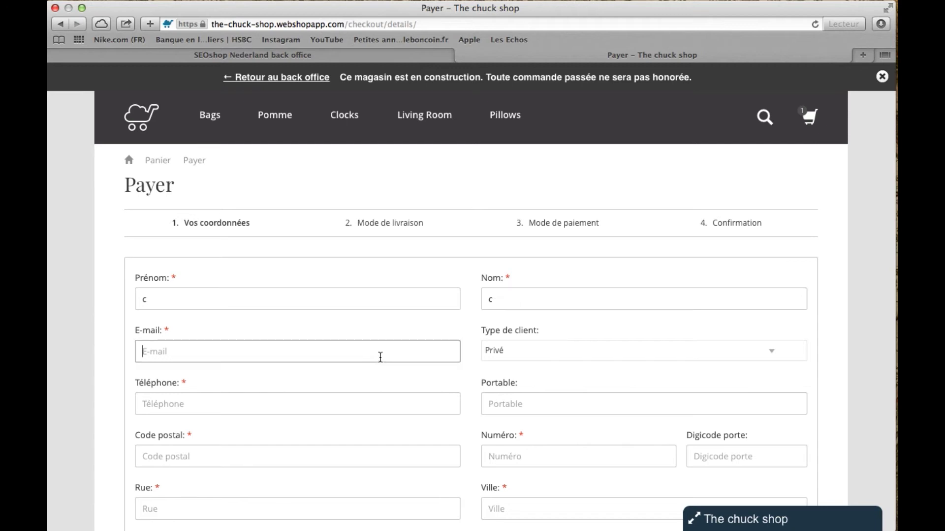
type("c@c.com")
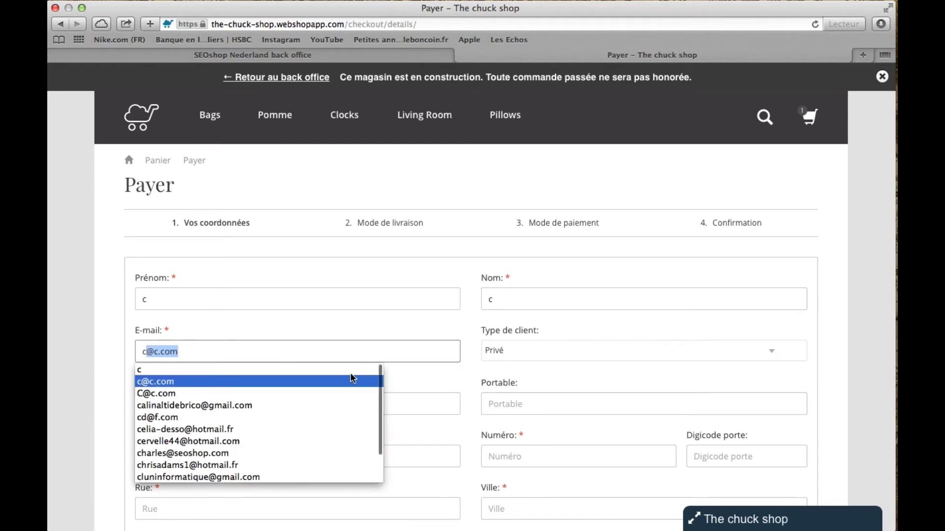
key("Escape")
left_click(408, 381)
left_click(369, 407)
type("1")
Enter the postal code and house number so the Noord-Holland address autofills
left_click(321, 457)
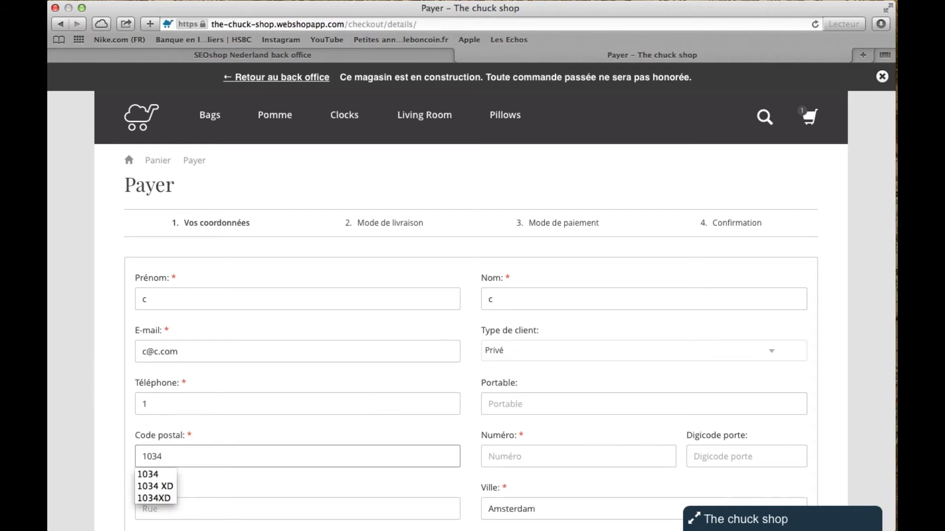
scroll(322, 454, "down", 5)
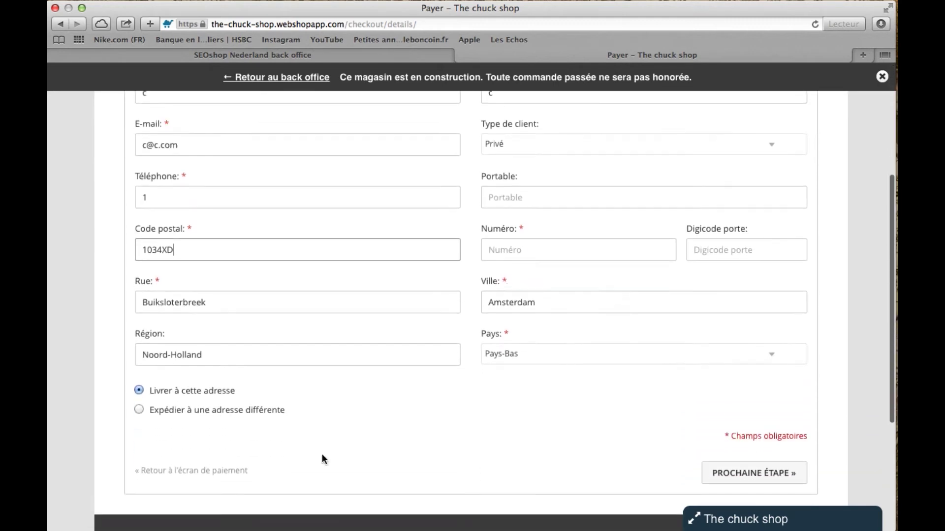
left_click(557, 247)
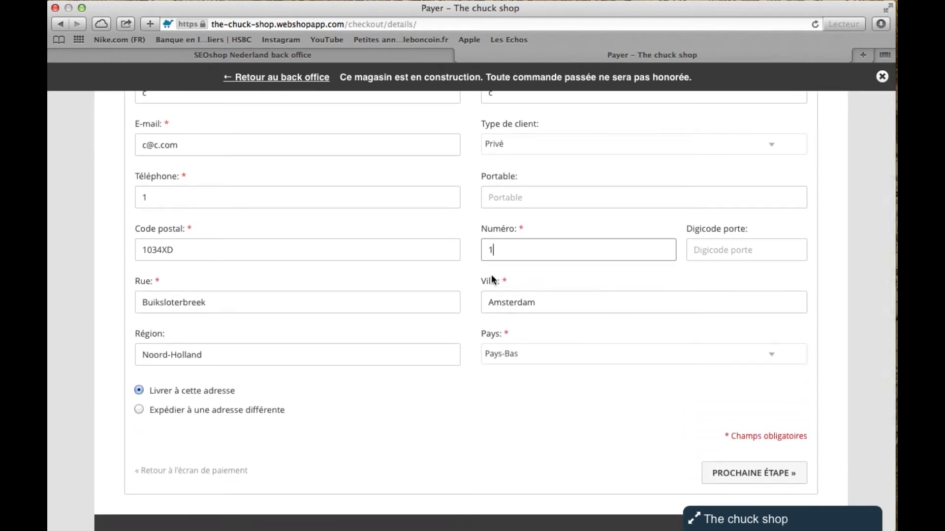
left_click(411, 435)
scroll(412, 438, "down", 1)
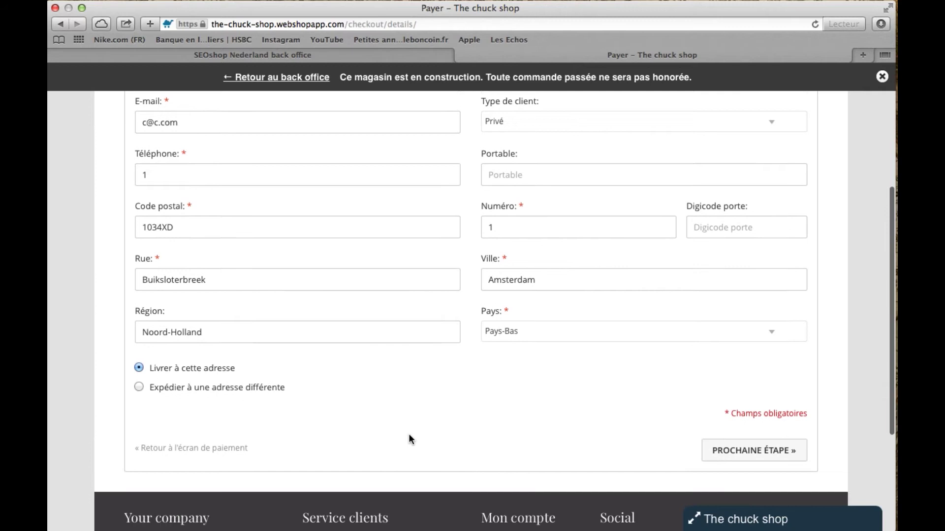
scroll(409, 436, "down", 2)
Submit the details and keep Standard shipping at €5,00 to reach the payment step
left_click(715, 387)
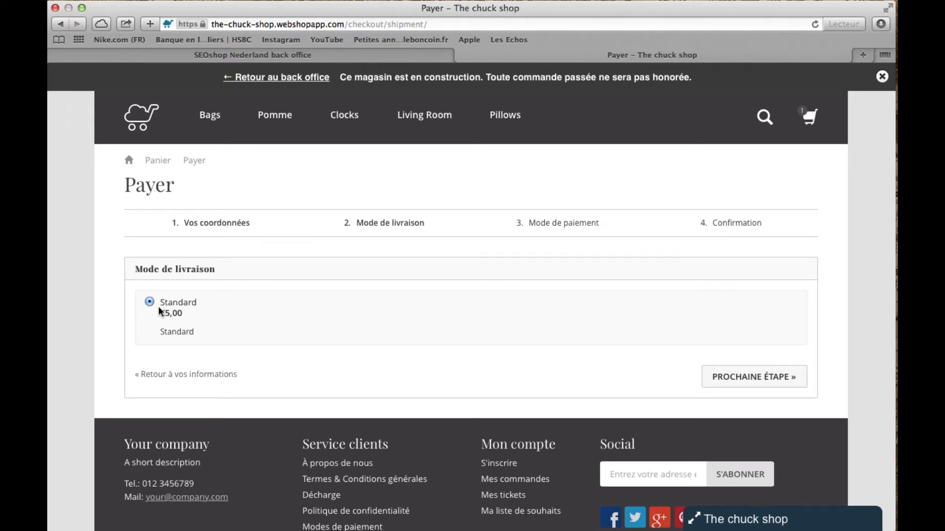
scroll(397, 345, "down", 1)
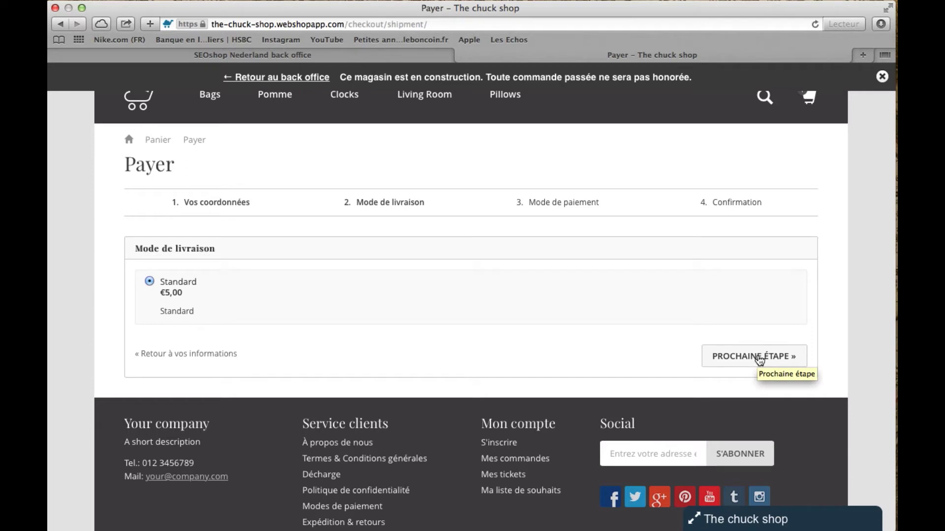
left_click(760, 359)
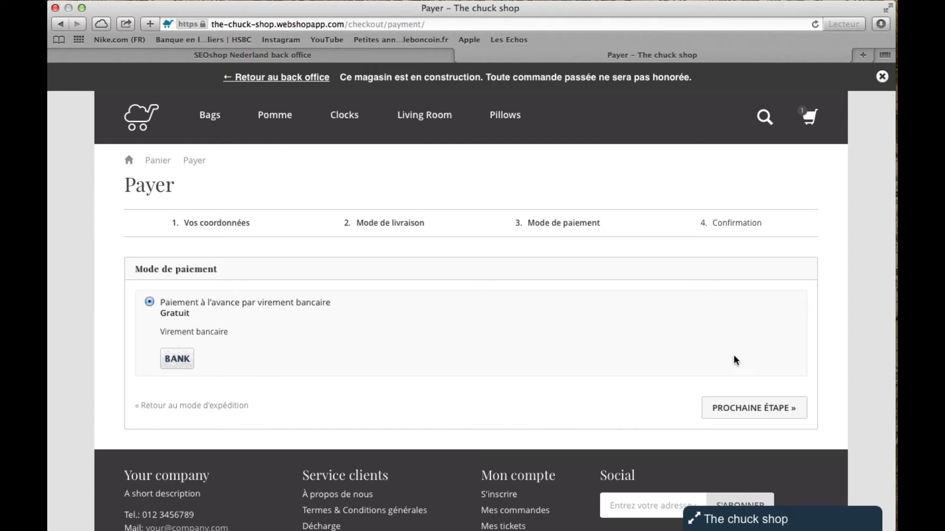
scroll(767, 368, "down", 5)
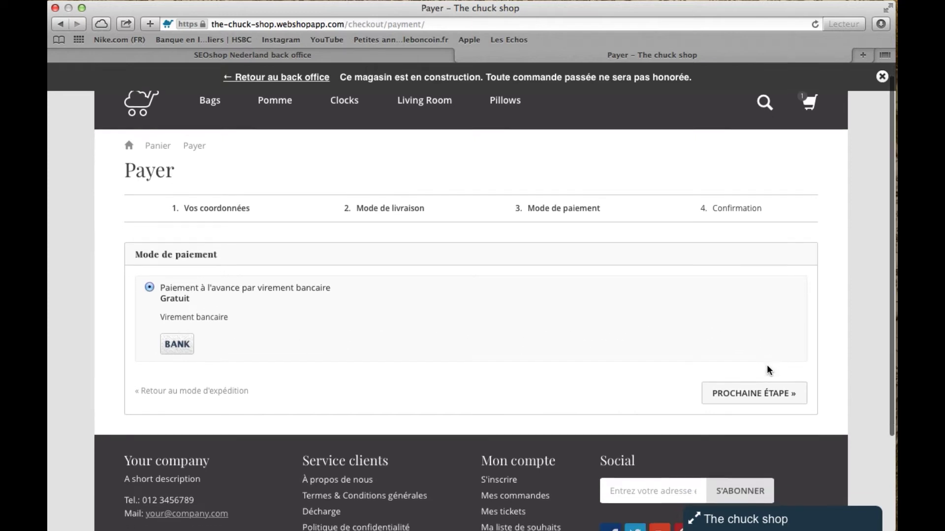
scroll(768, 369, "up", 3)
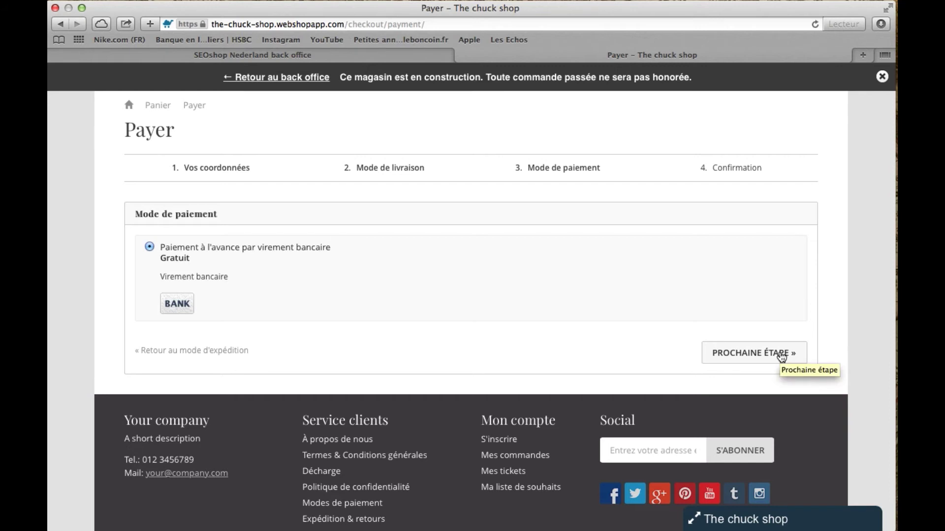
Accept the terms and conditions and place the 20,00 EUR Ceinture order
left_click(781, 355)
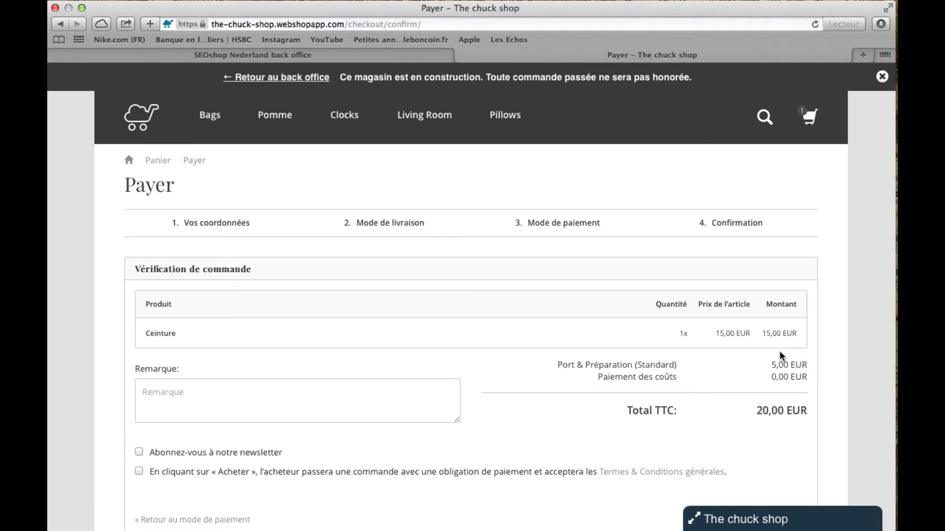
scroll(780, 352, "down", 3)
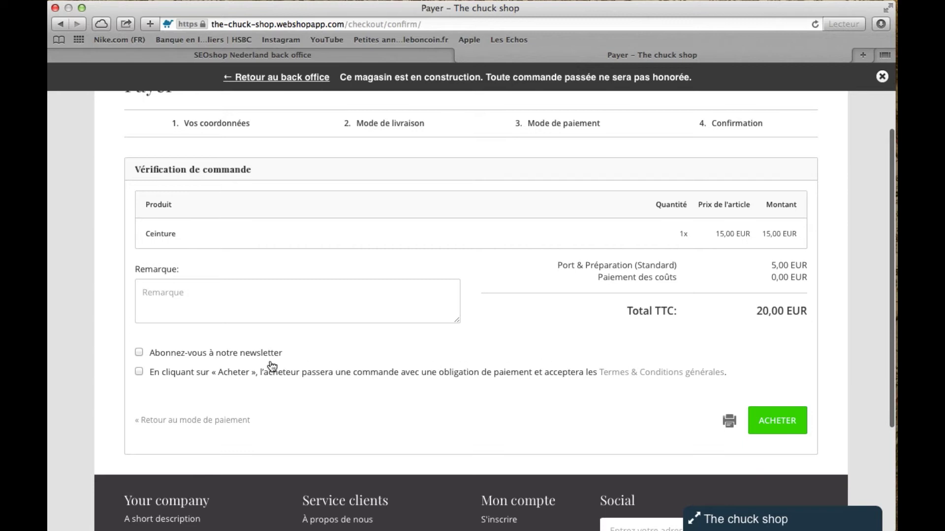
left_click(140, 352)
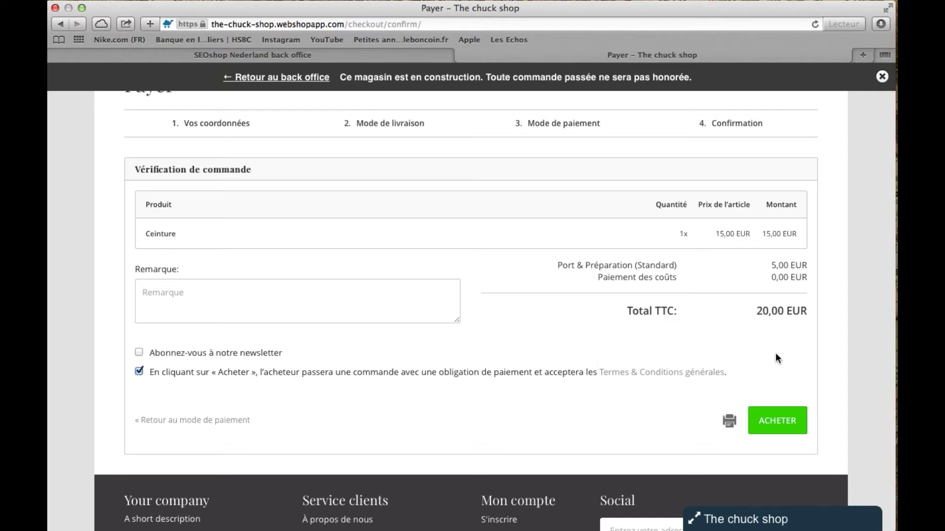
left_click(784, 420)
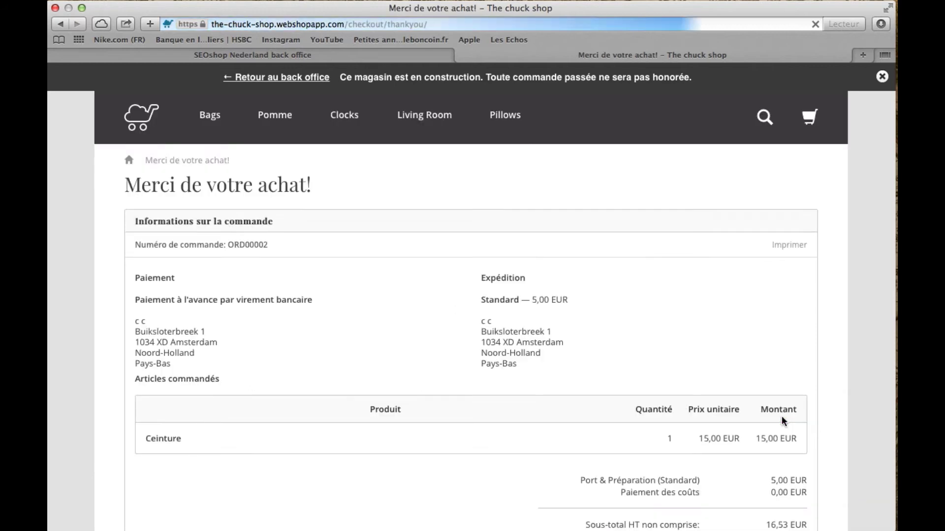
scroll(427, 230, "down", 5)
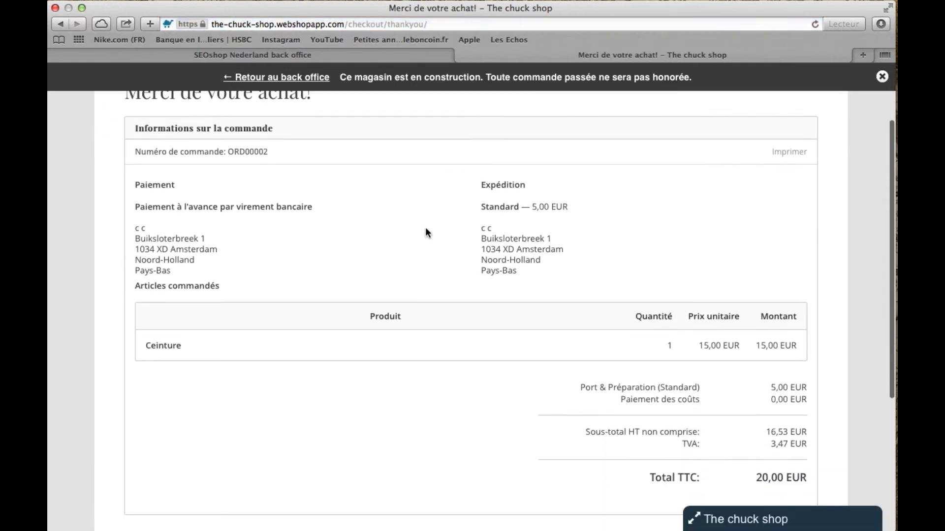
scroll(426, 231, "down", 1)
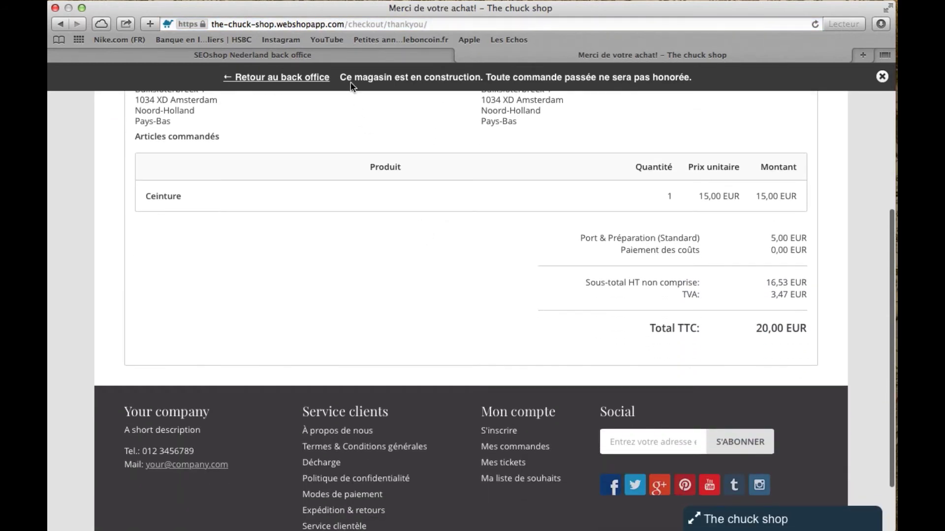
Back in the back office, open the newest order from the Commandes list
left_click(356, 53)
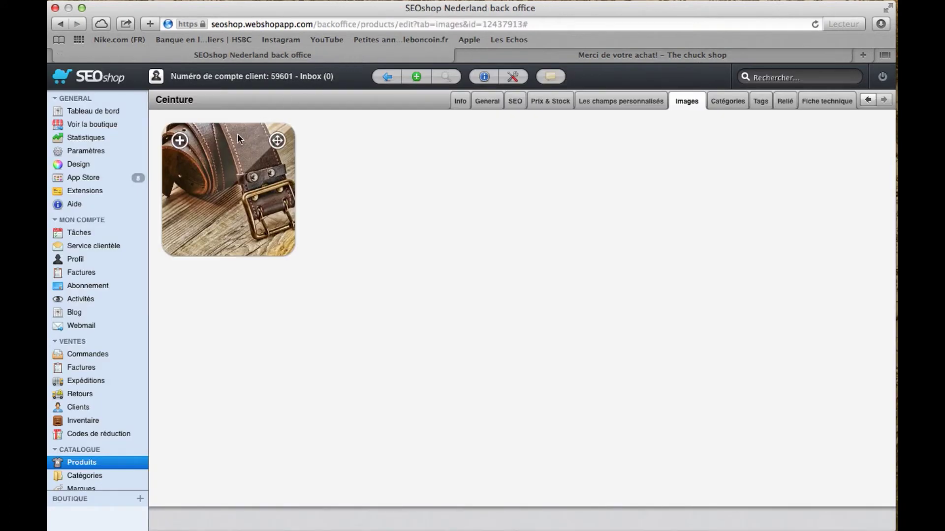
left_click(101, 355)
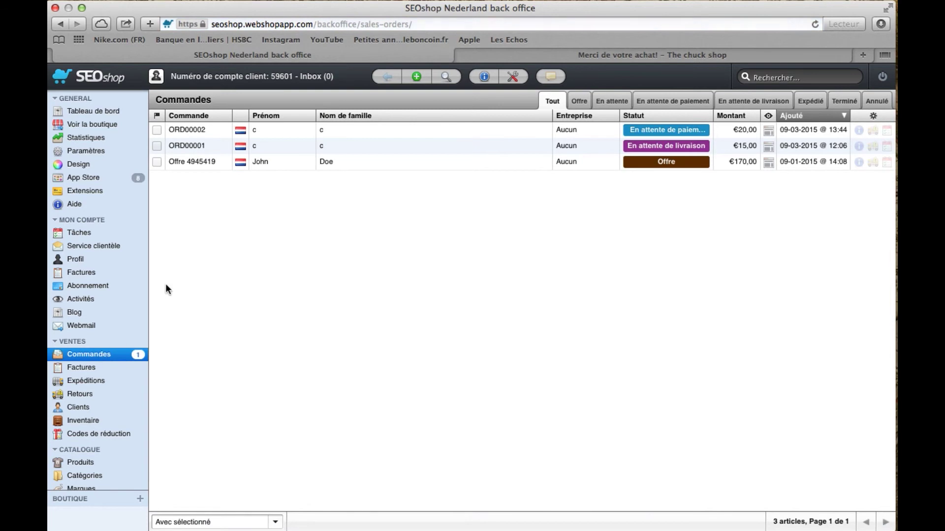
left_click(373, 133)
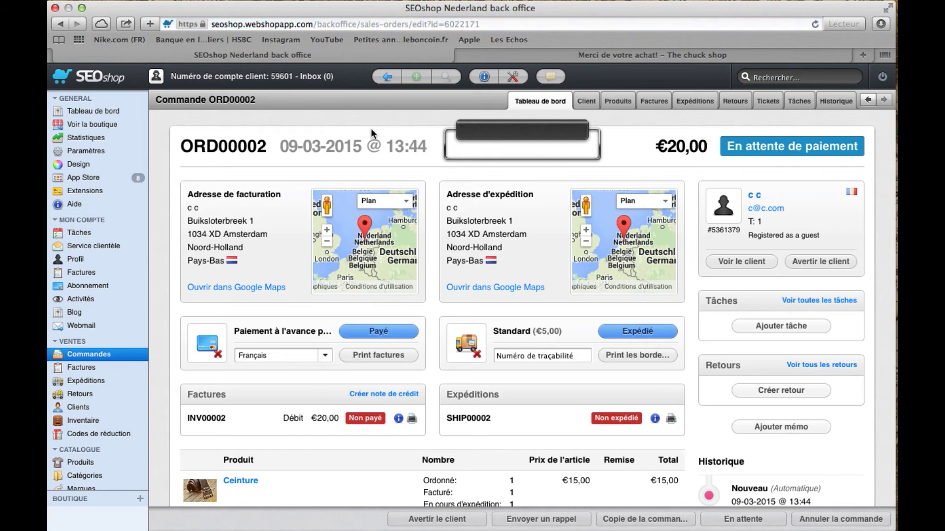
scroll(433, 162, "down", 1)
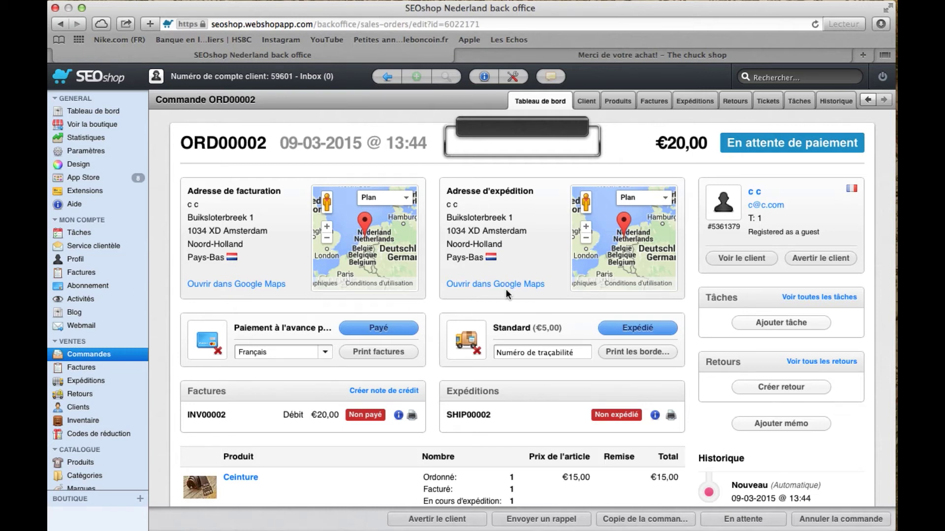
Mark order ORD00002 as paid and look through its details
left_click(410, 333)
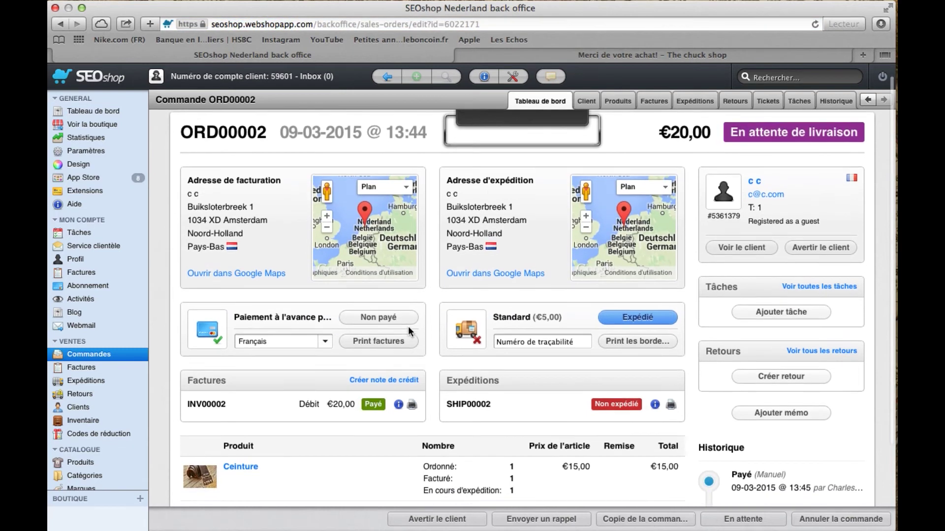
scroll(411, 335, "down", 4)
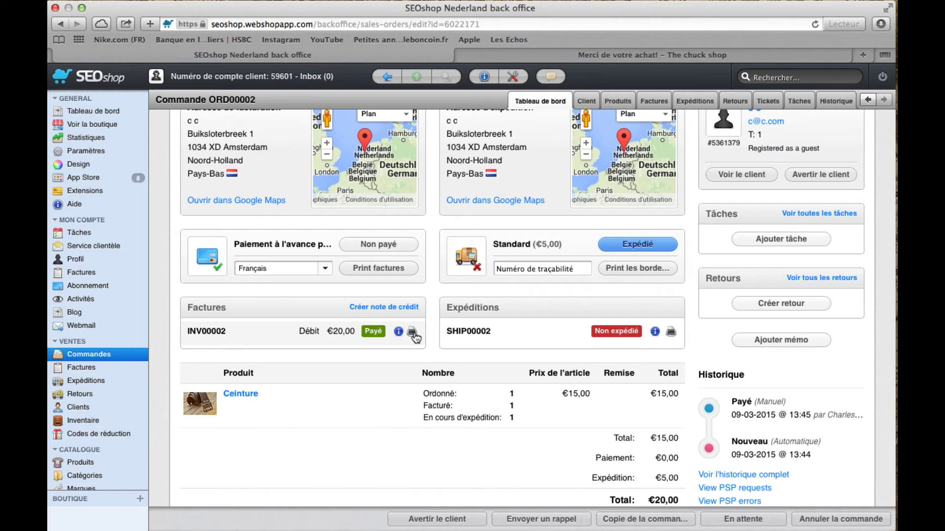
scroll(412, 336, "down", 2)
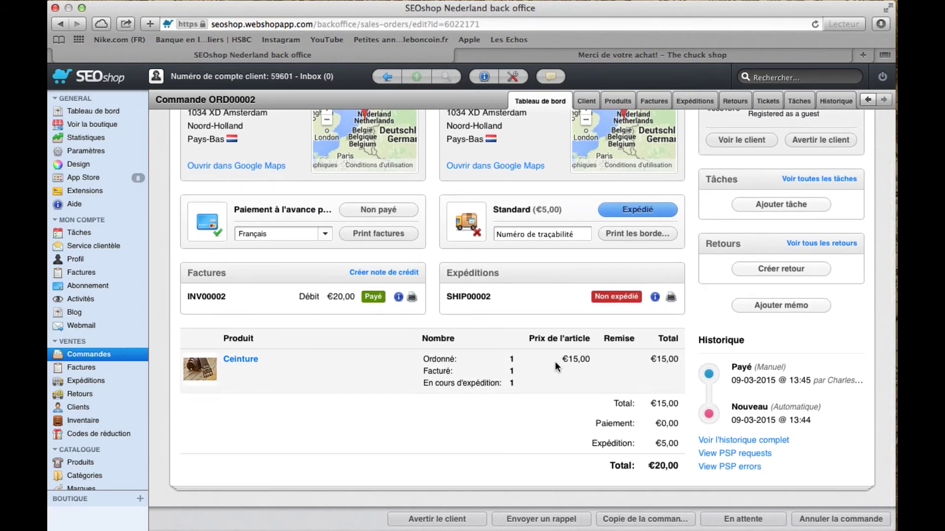
scroll(555, 364, "up", 1)
scroll(555, 367, "up", 3)
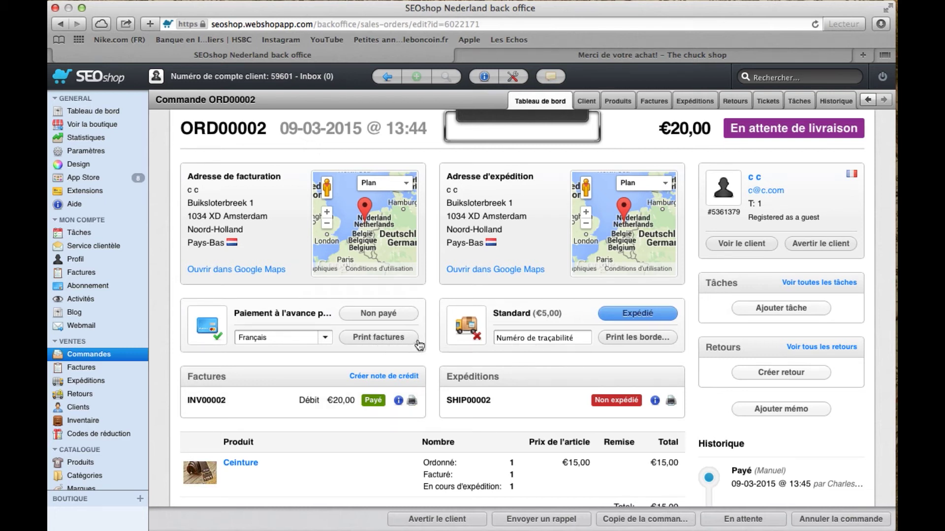
scroll(441, 333, "up", 2)
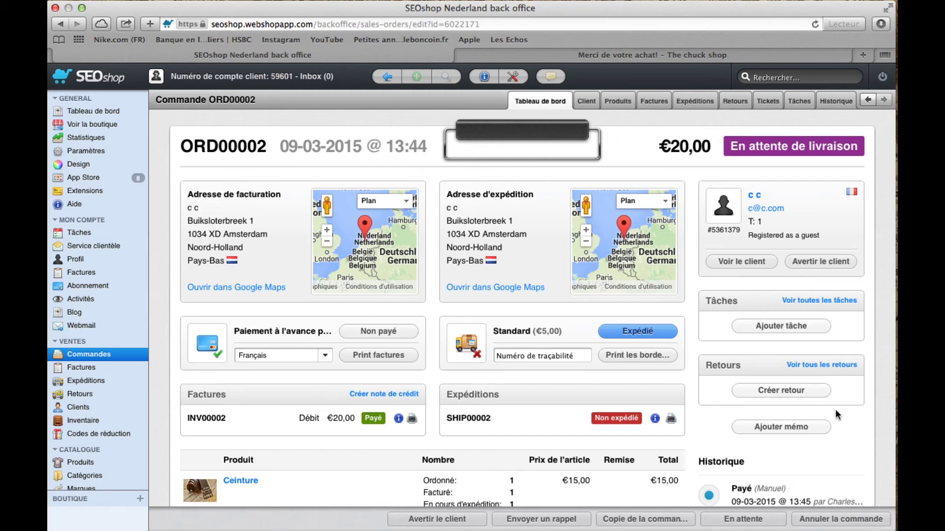
Review the order page once more, then open the Design & Layout settings
scroll(835, 411, "down", 2)
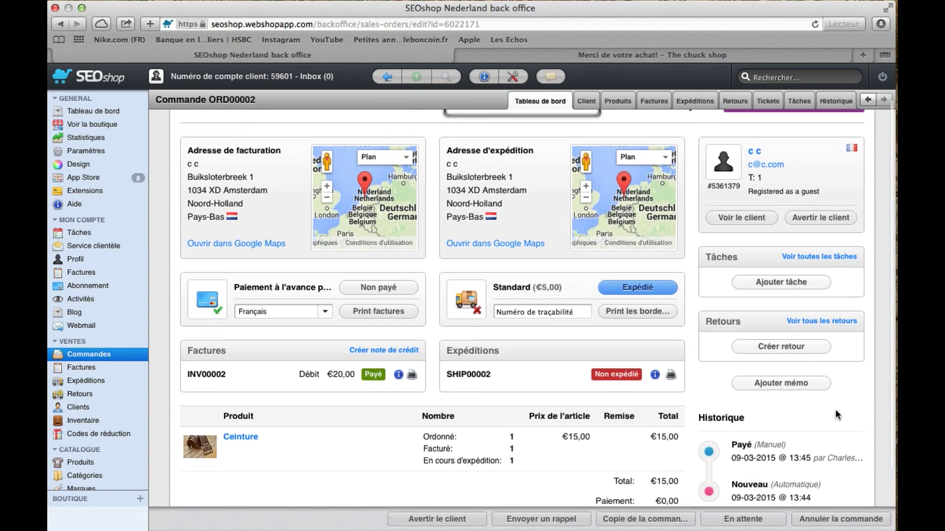
scroll(836, 414, "down", 3)
scroll(835, 412, "down", 1)
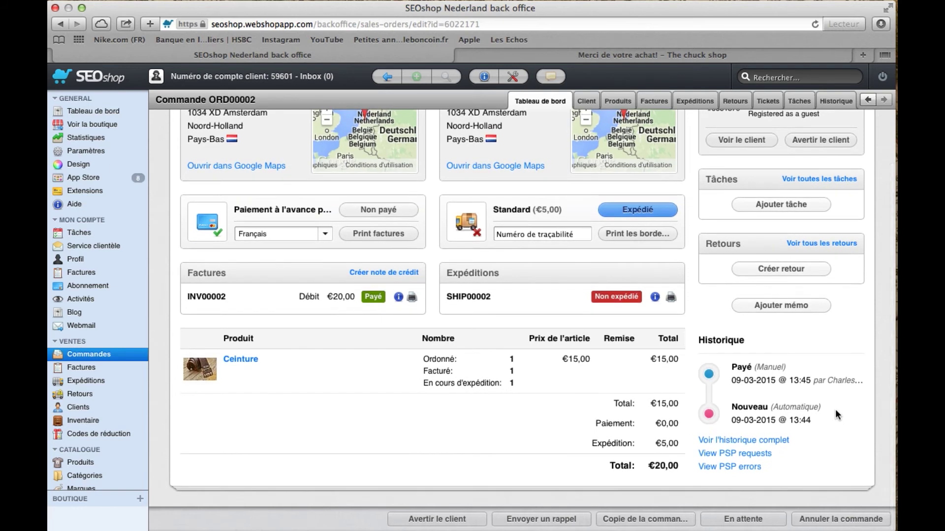
scroll(835, 411, "up", 1)
scroll(835, 414, "up", 5)
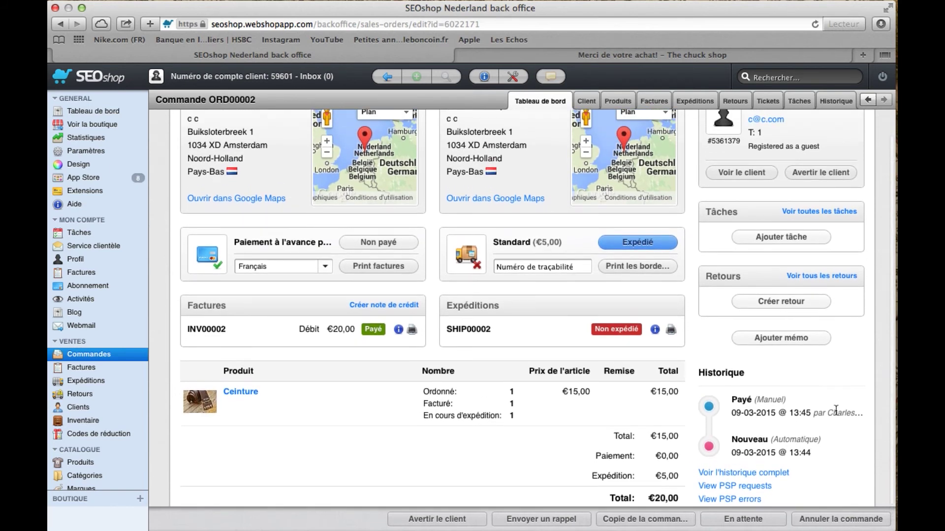
scroll(836, 414, "up", 1)
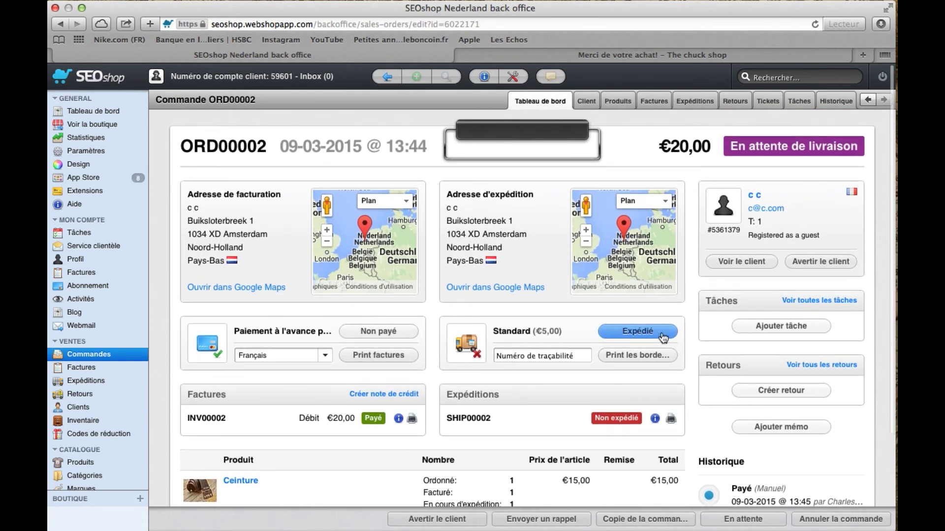
scroll(661, 336, "up", 1)
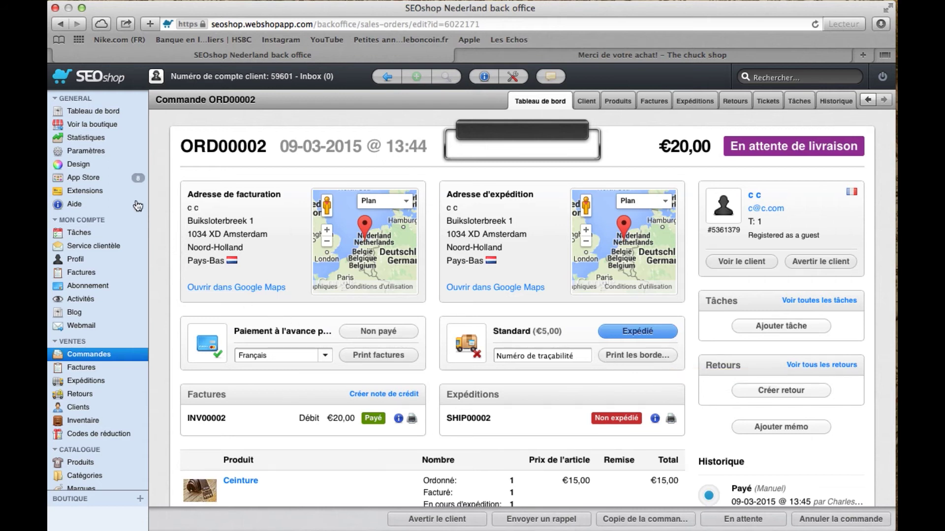
left_click(80, 165)
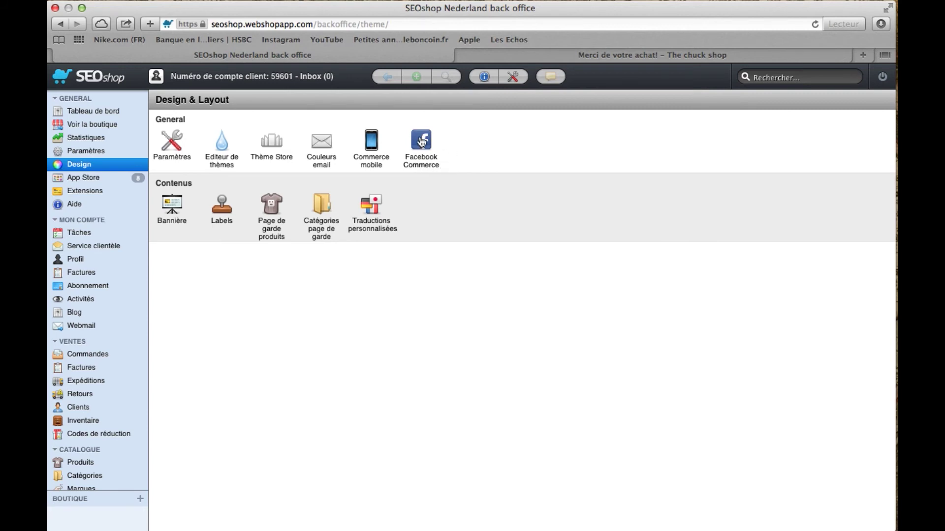
left_click(422, 141)
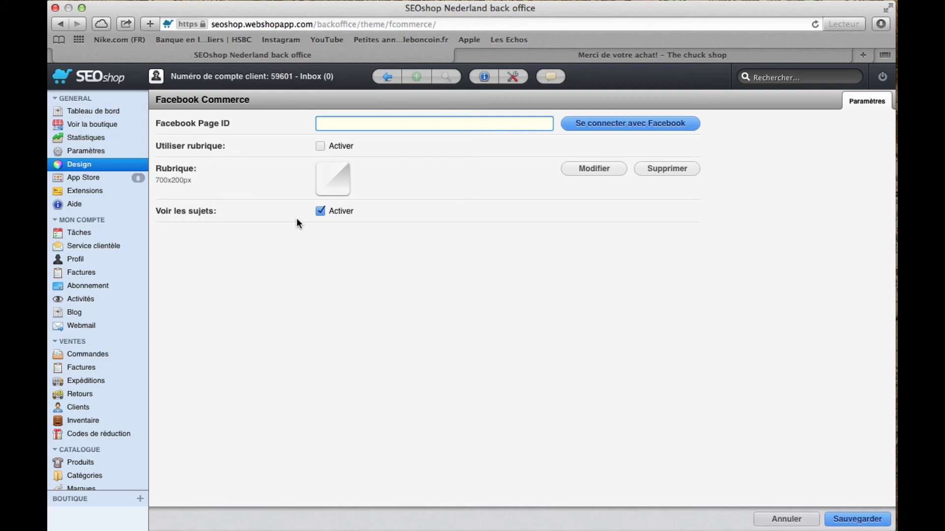
left_click(388, 79)
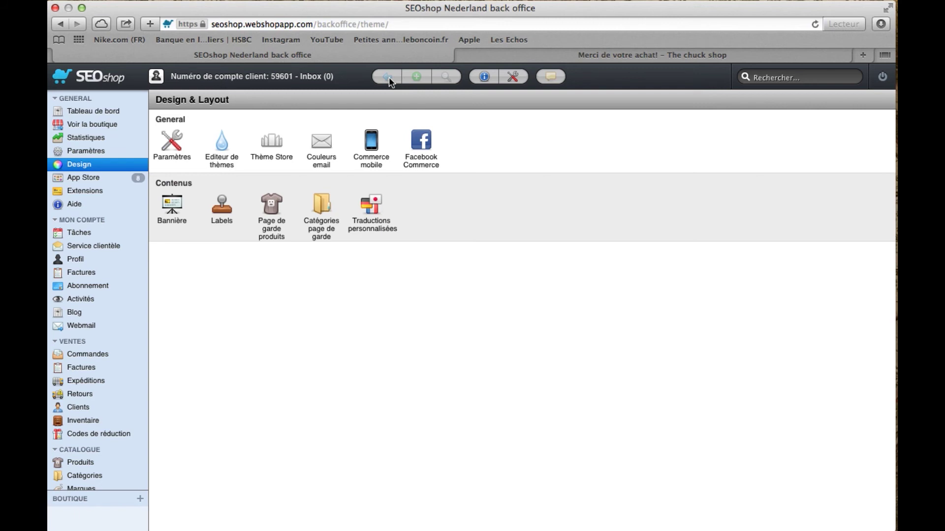
left_click(371, 148)
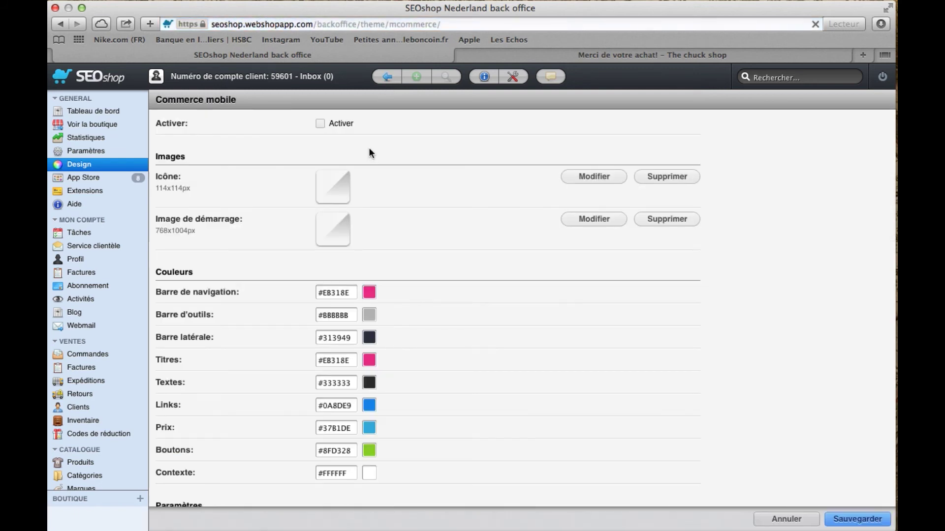
left_click(320, 126)
left_click(320, 125)
scroll(423, 201, "down", 2)
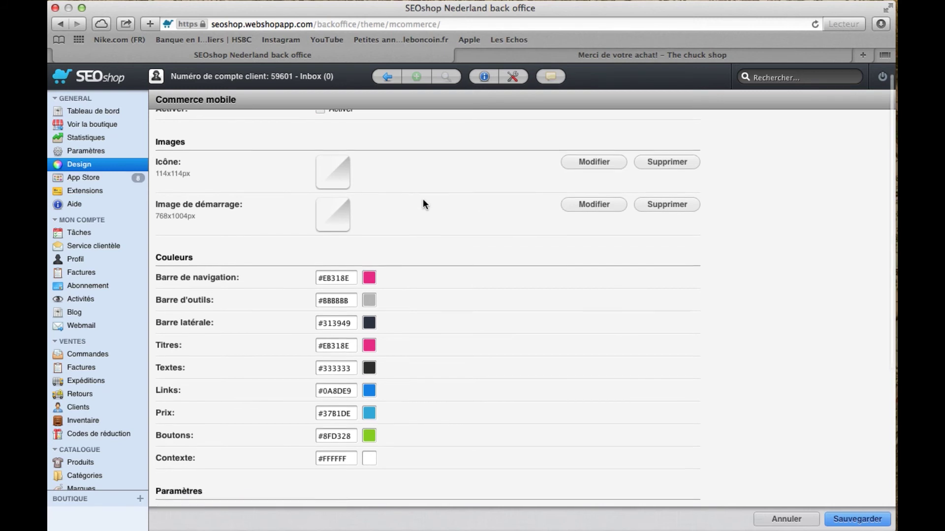
scroll(424, 204, "down", 2)
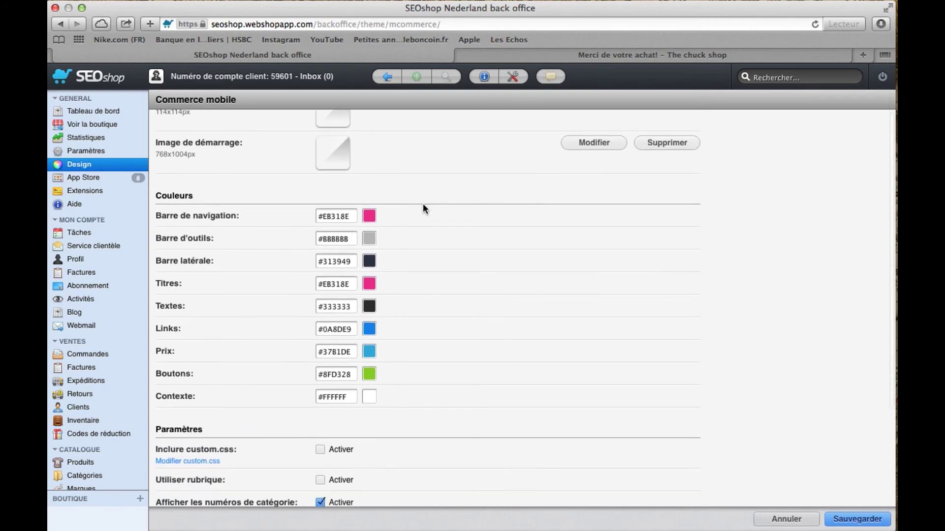
scroll(423, 205, "down", 4)
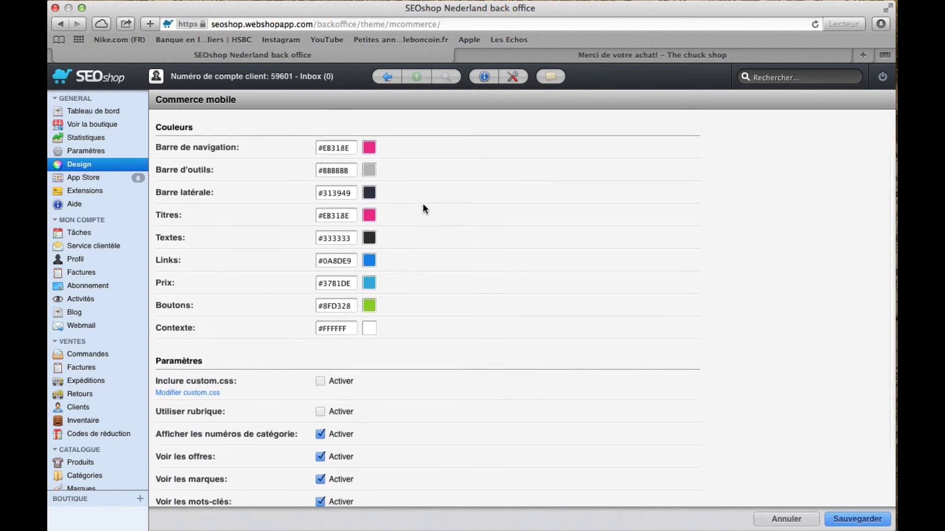
scroll(424, 205, "down", 4)
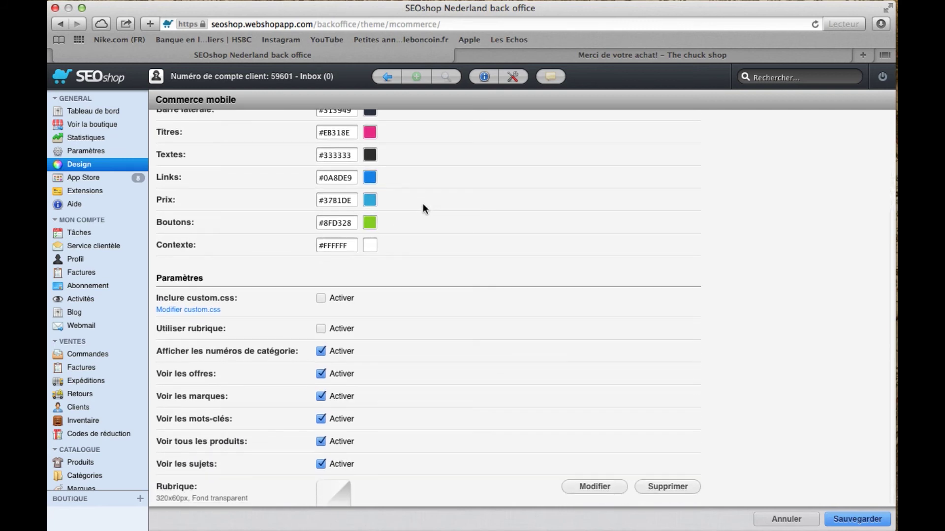
scroll(423, 205, "down", 1)
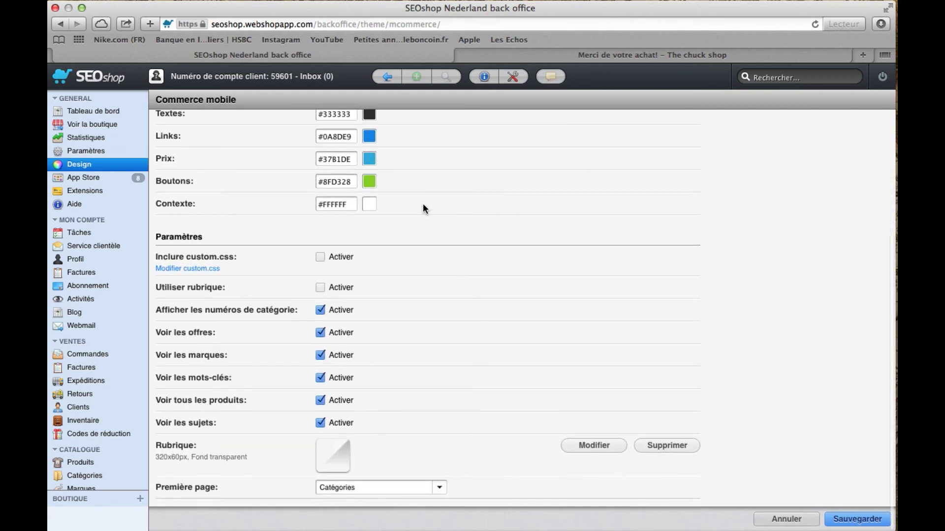
scroll(423, 209, "down", 1)
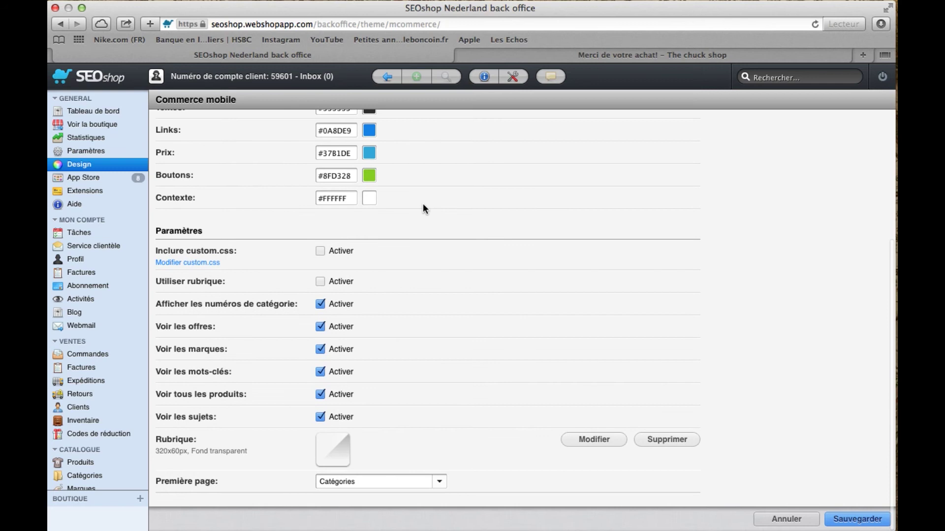
scroll(424, 209, "up", 1)
scroll(423, 209, "up", 8)
scroll(423, 209, "up", 4)
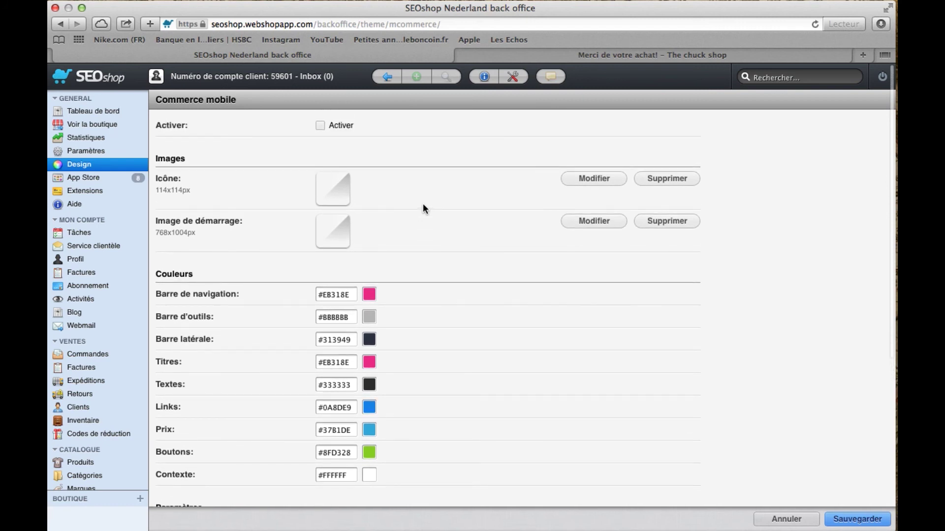
left_click(390, 81)
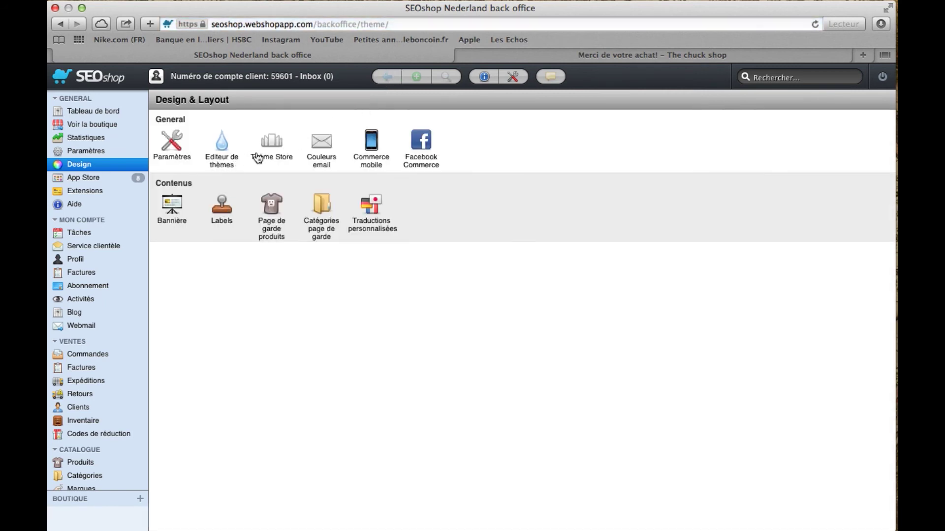
Browse the list of available shop themes
left_click(276, 144)
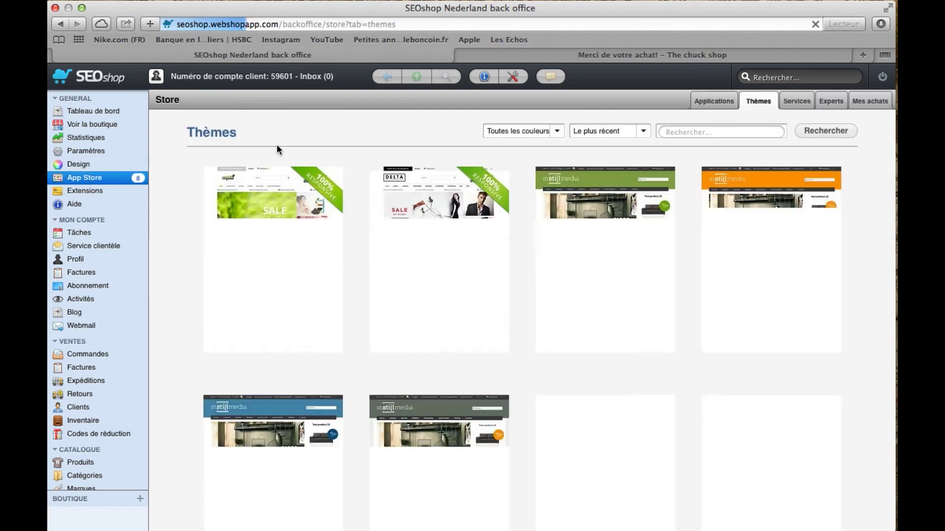
scroll(359, 251, "down", 3)
scroll(361, 254, "down", 4)
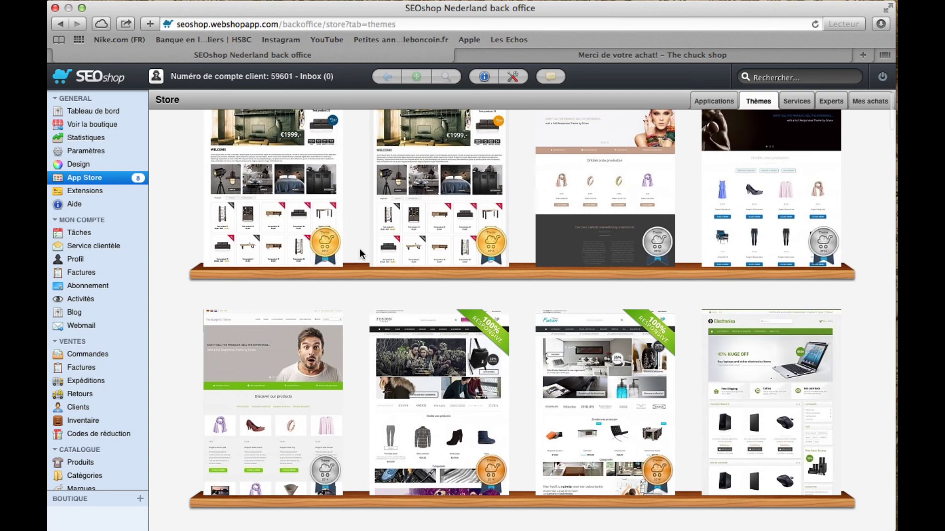
scroll(360, 252, "down", 4)
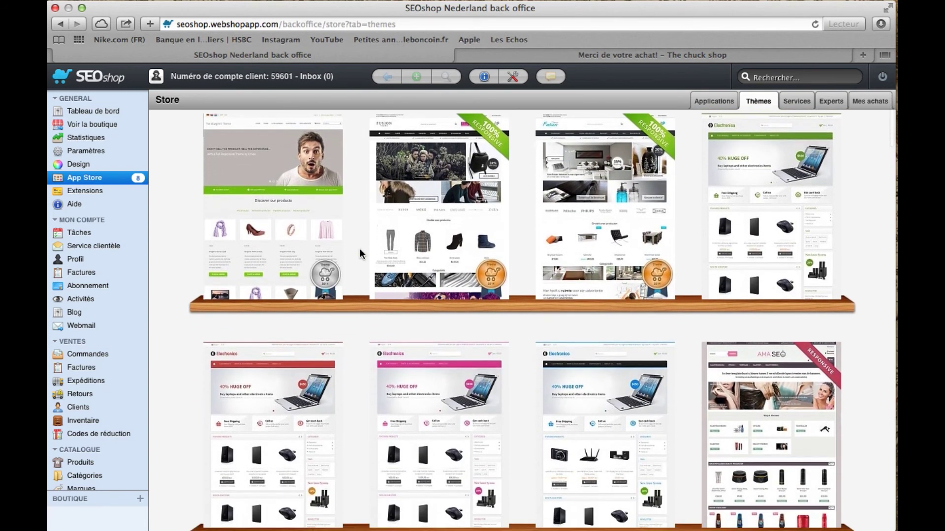
scroll(359, 251, "down", 1)
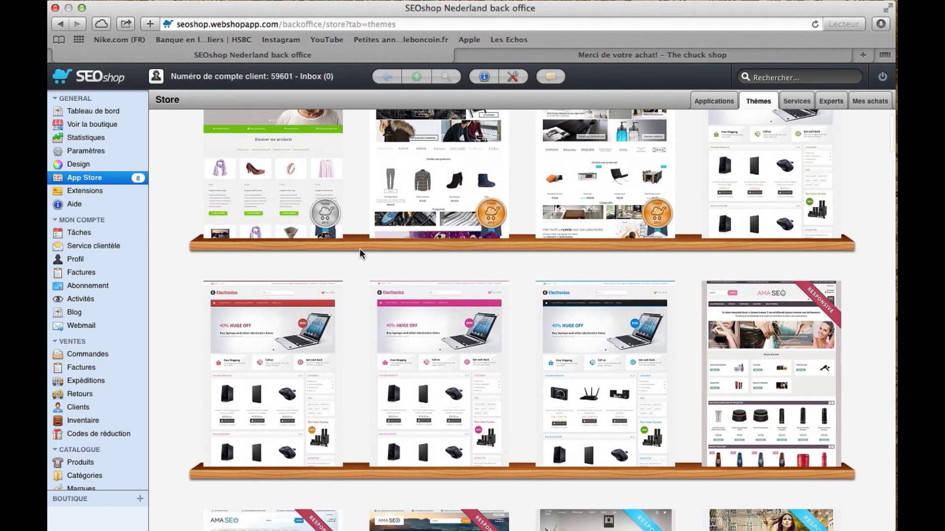
Back on Design & Layout, try the Éditeur de thèmes but dismiss its warning
left_click(85, 168)
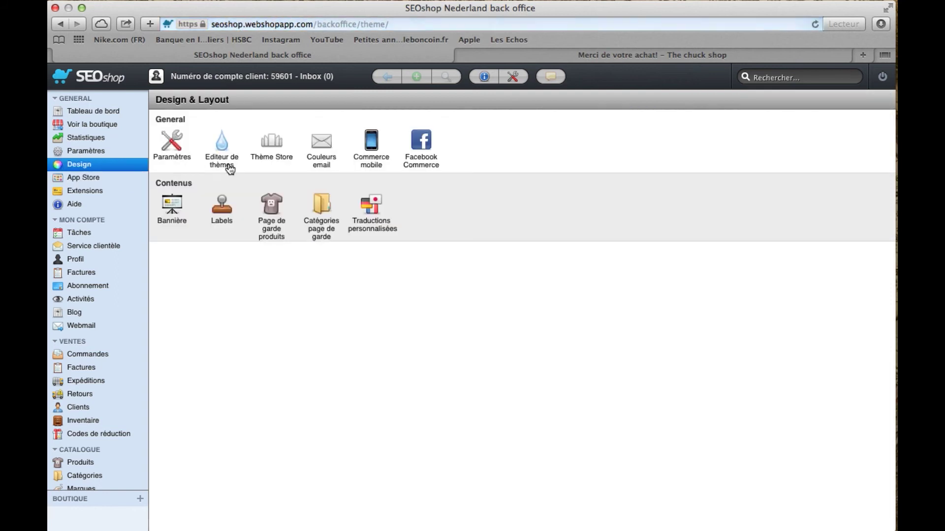
left_click(223, 151)
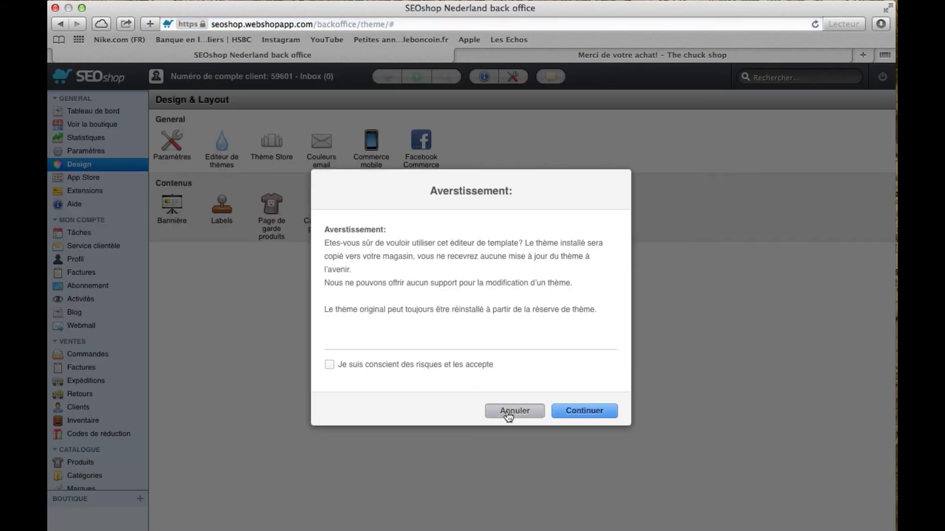
left_click(508, 413)
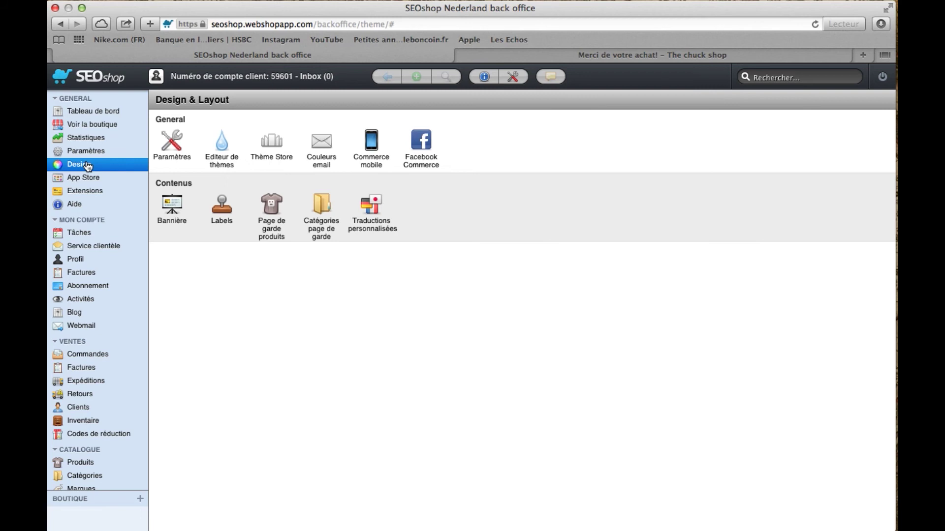
scroll(87, 167, "down", 2)
scroll(88, 166, "up", 2)
scroll(87, 436, "down", 3)
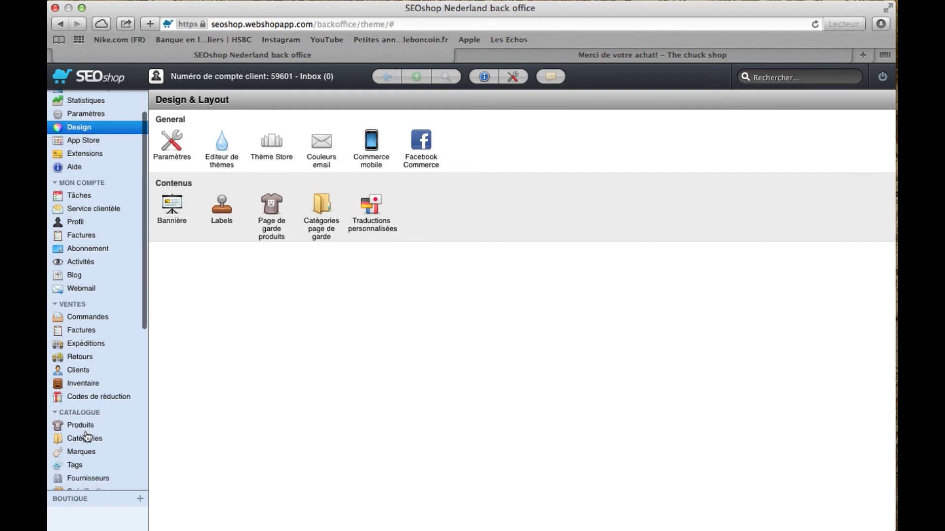
Open the Ceinture product's SEO settings from Produits
left_click(85, 426)
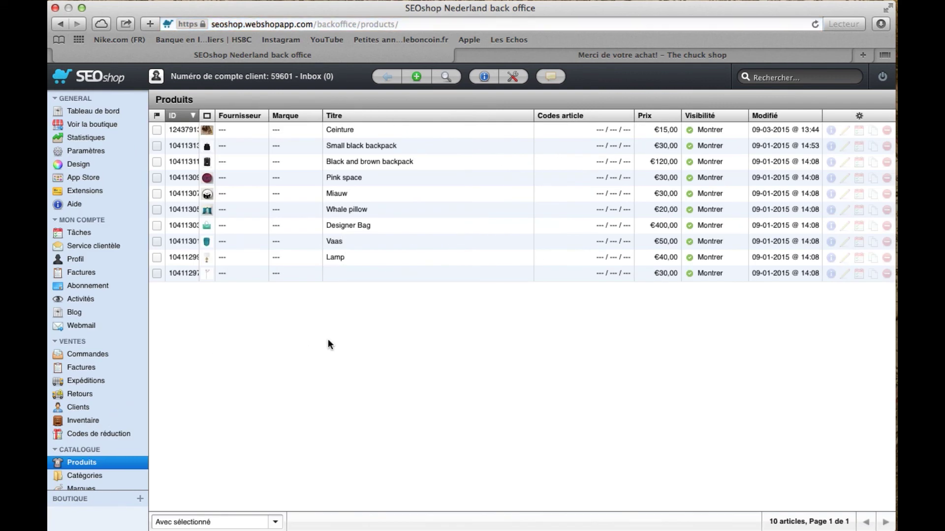
left_click(344, 131)
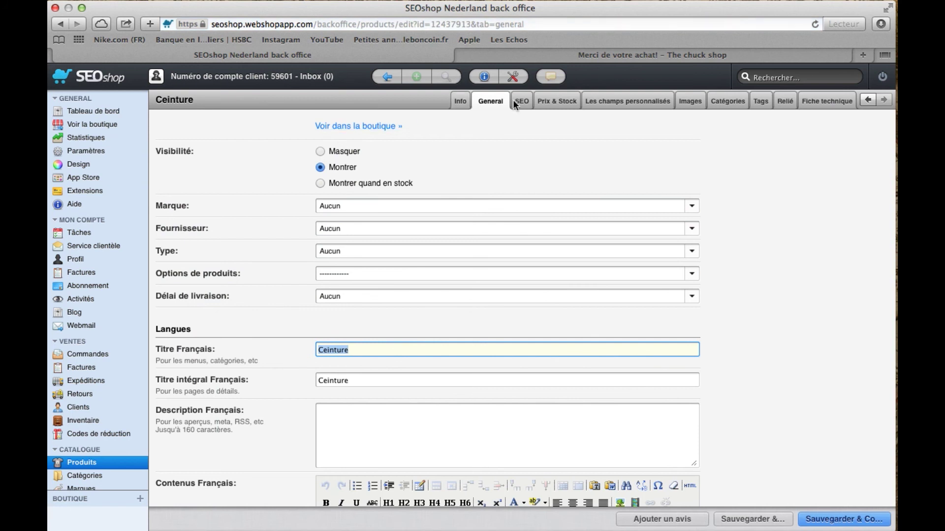
left_click(522, 102)
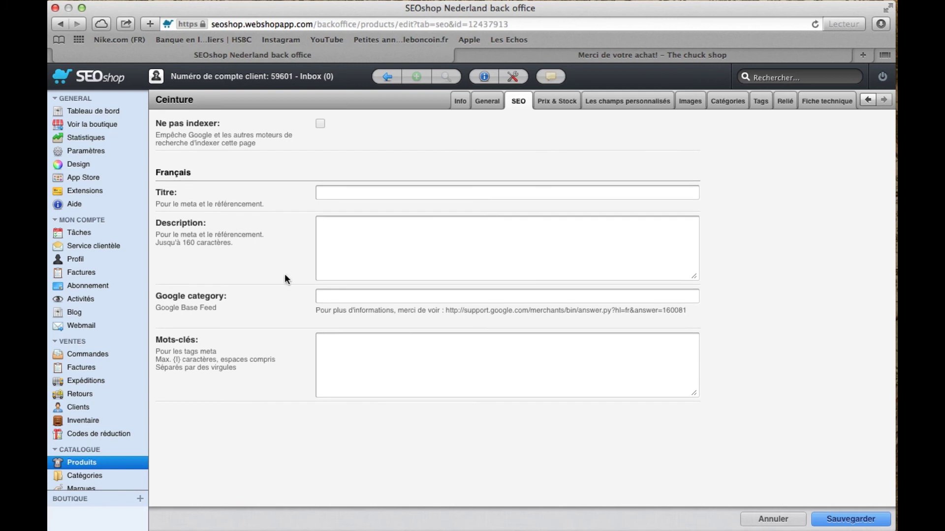
Search Google in a new tab for 'acheter ceintures'
scroll(91, 421, "down", 1)
scroll(94, 422, "down", 3)
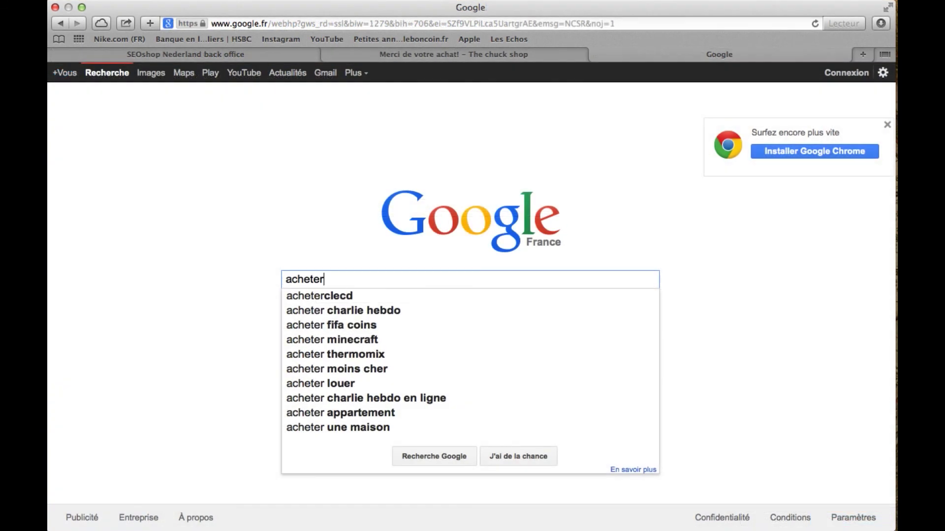
type("ceintures")
key("Return")
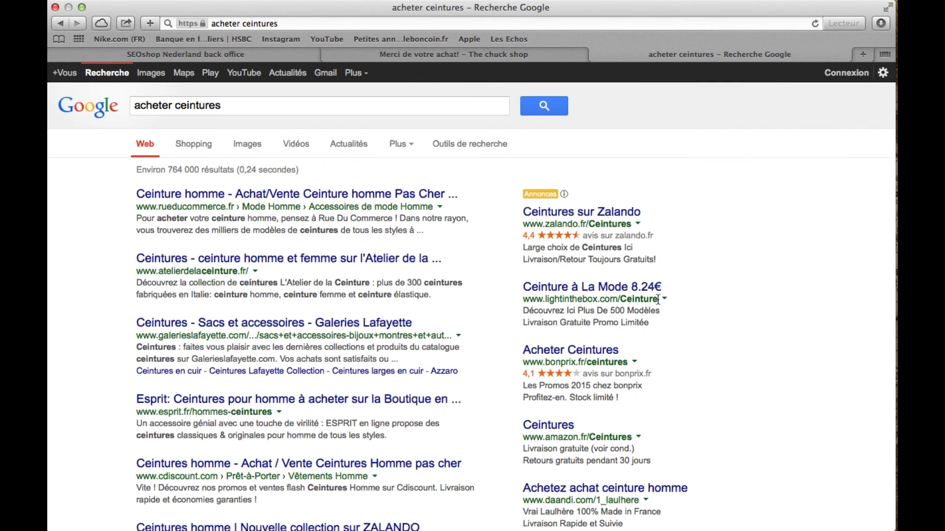
Scroll the 'acheter ceintures' results and highlight the first result's description text
scroll(144, 220, "down", 2)
scroll(145, 222, "down", 5)
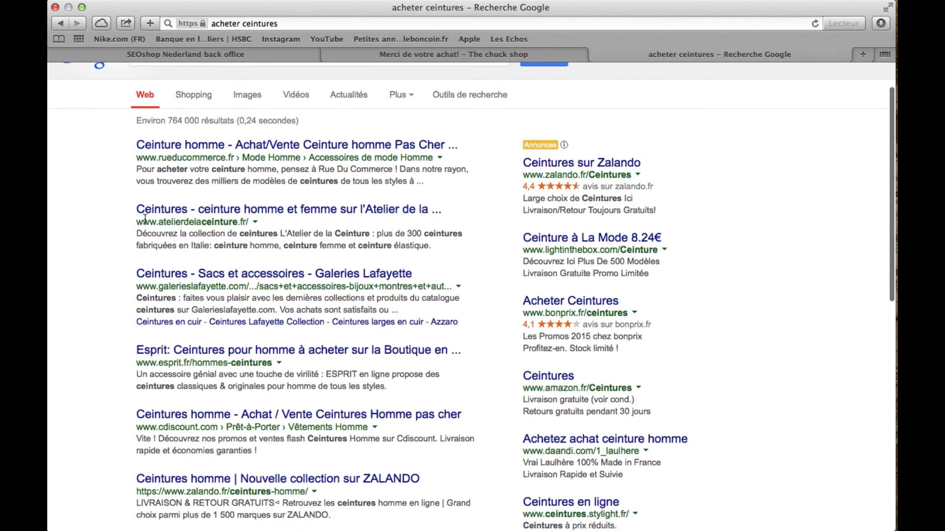
scroll(144, 220, "down", 7)
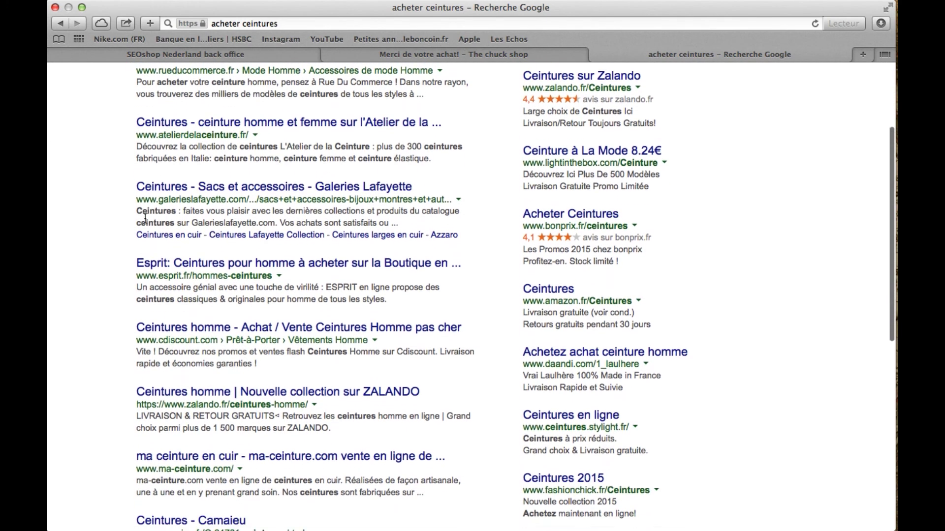
scroll(145, 218, "down", 15)
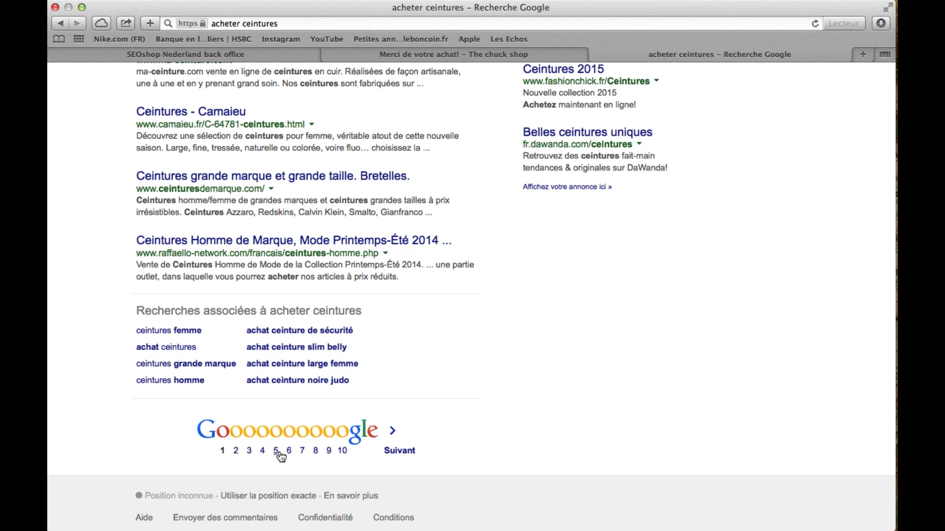
scroll(297, 455, "up", 5)
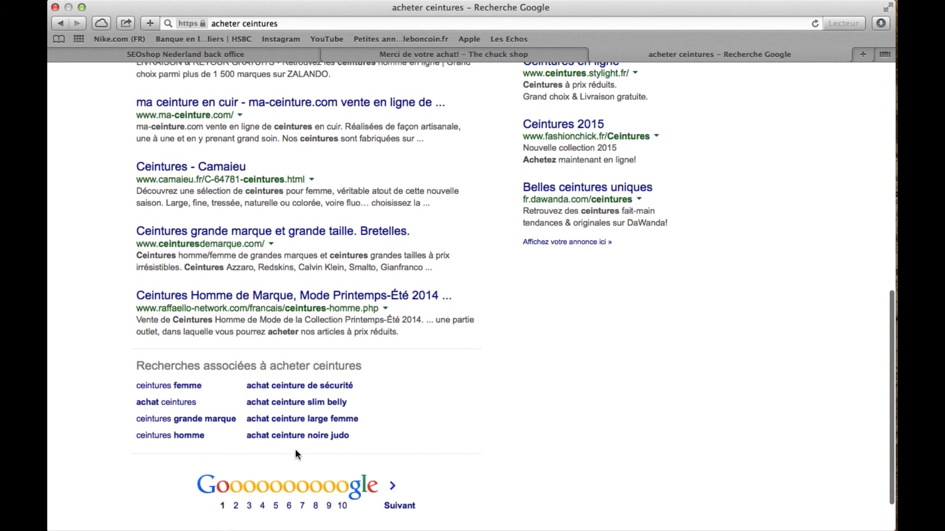
scroll(296, 449, "up", 13)
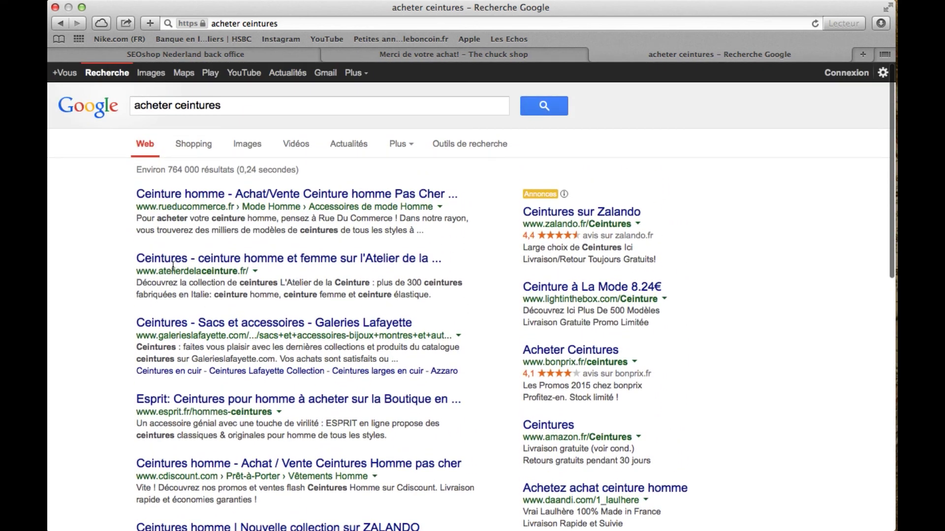
left_click_drag(134, 216, 449, 233)
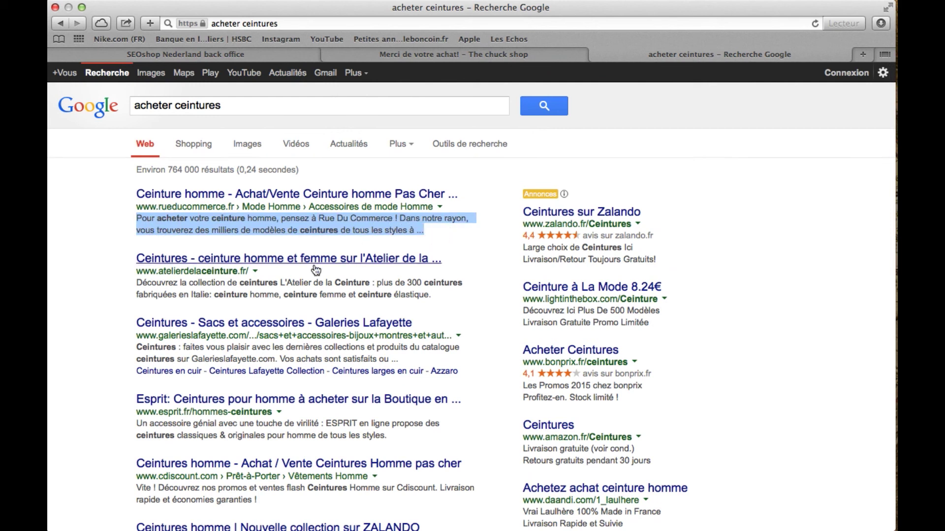
left_click(120, 267)
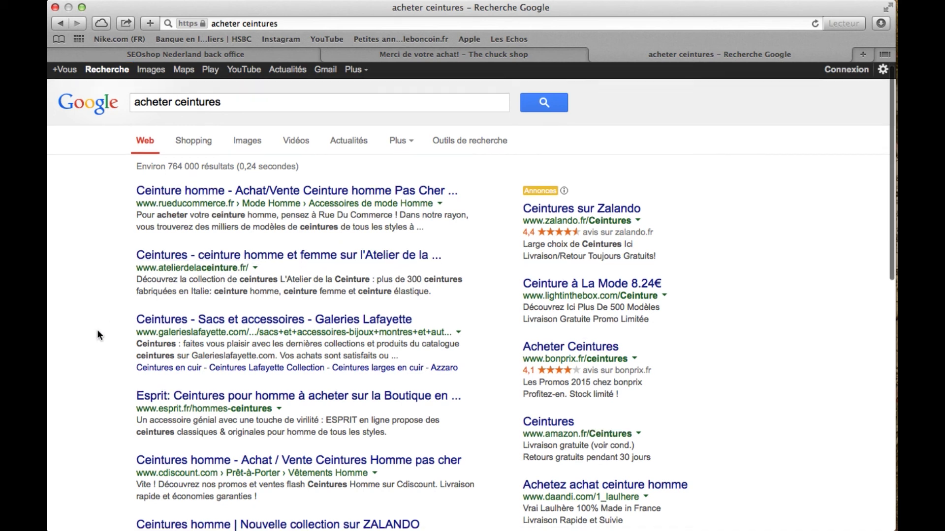
Return to the back office tab showing Ceinture's SEO settings
scroll(98, 331, "down", 5)
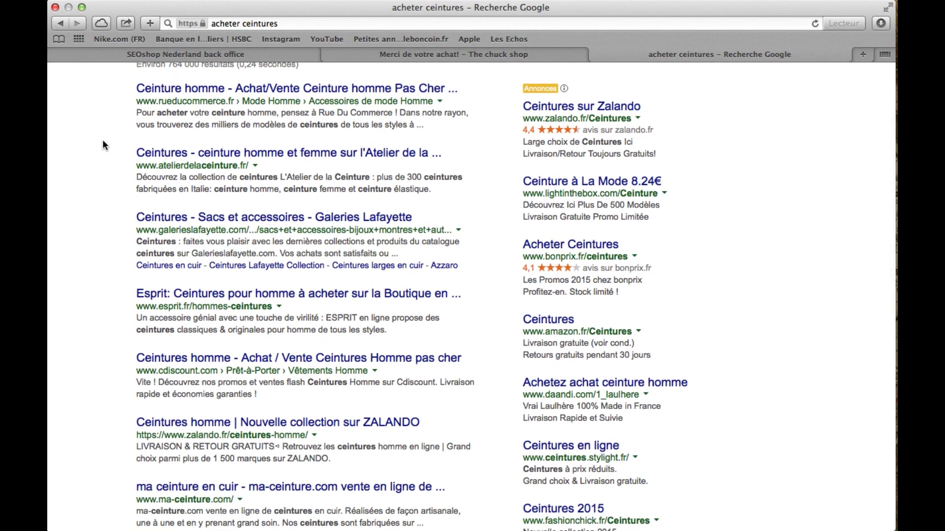
scroll(102, 140, "up", 2)
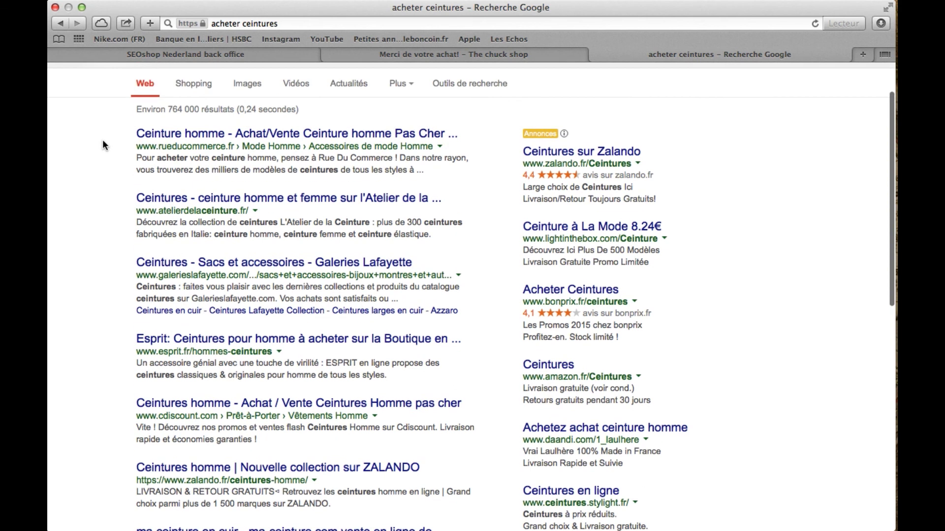
left_click(152, 54)
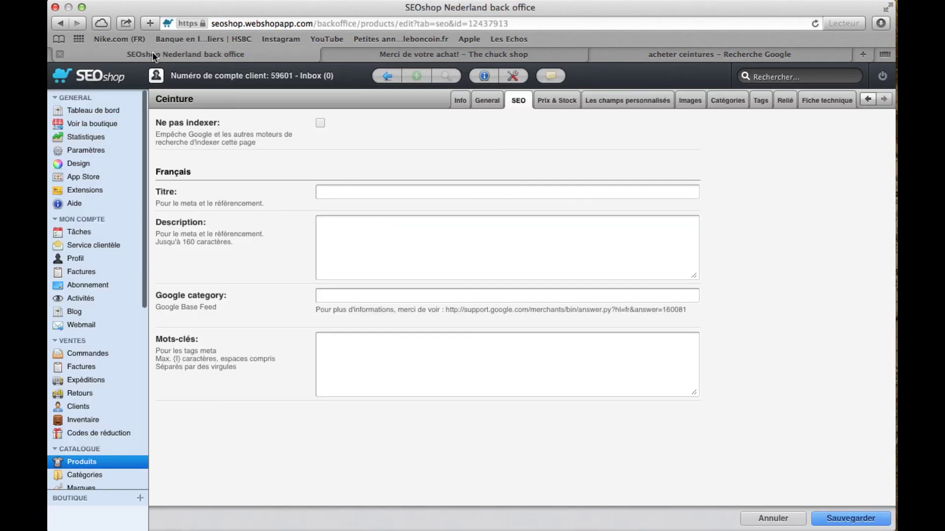
Go to Paramètres and open the Email & Domaines settings
left_click(111, 113)
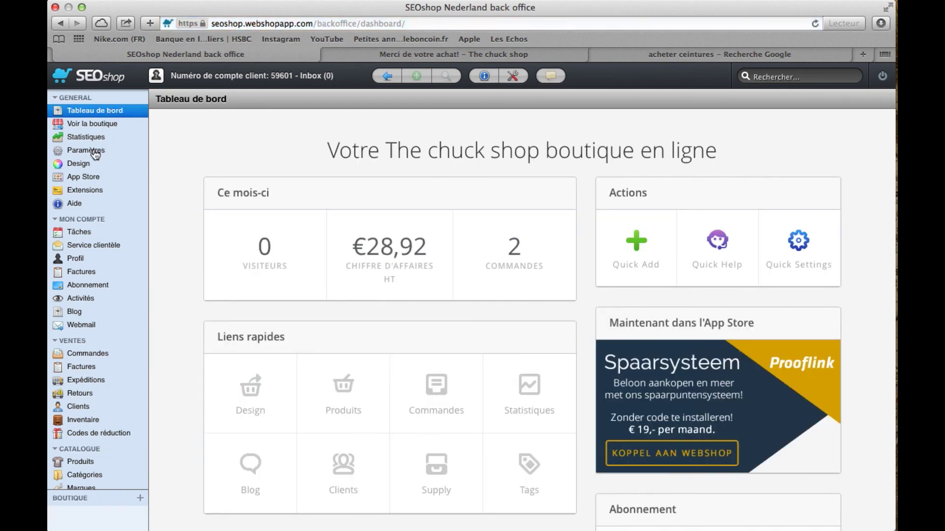
left_click(93, 151)
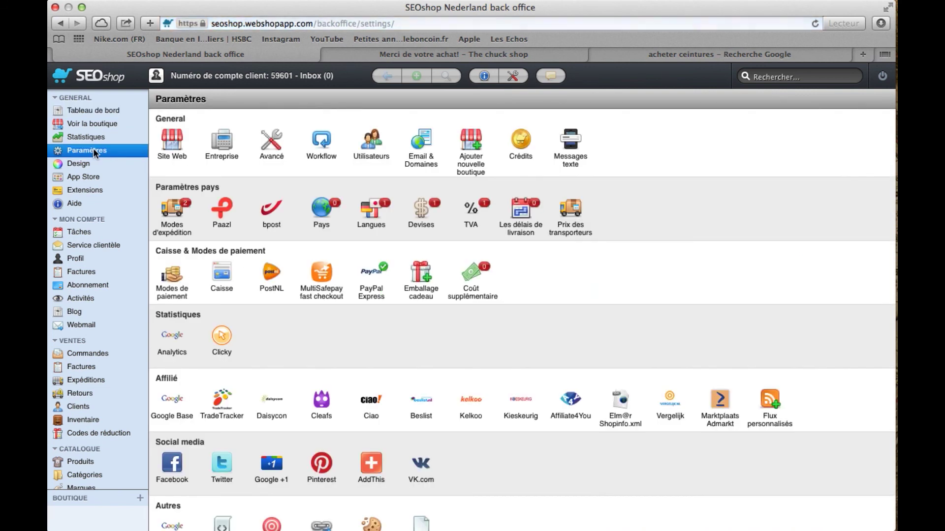
left_click(428, 151)
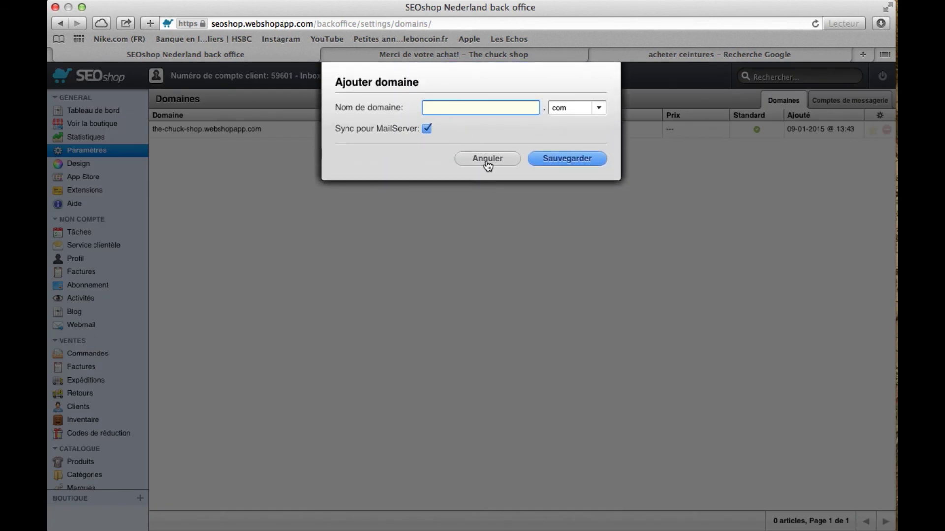
Browse Ajouter domaine's extension list, cancel without adding, and return to the dashboard
left_click(597, 108)
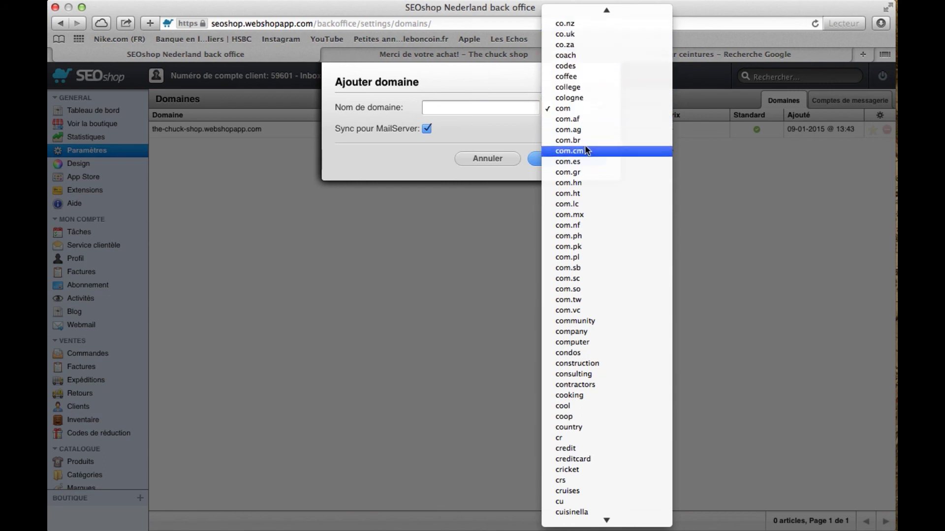
scroll(584, 144, "down", 10)
scroll(584, 145, "up", 5)
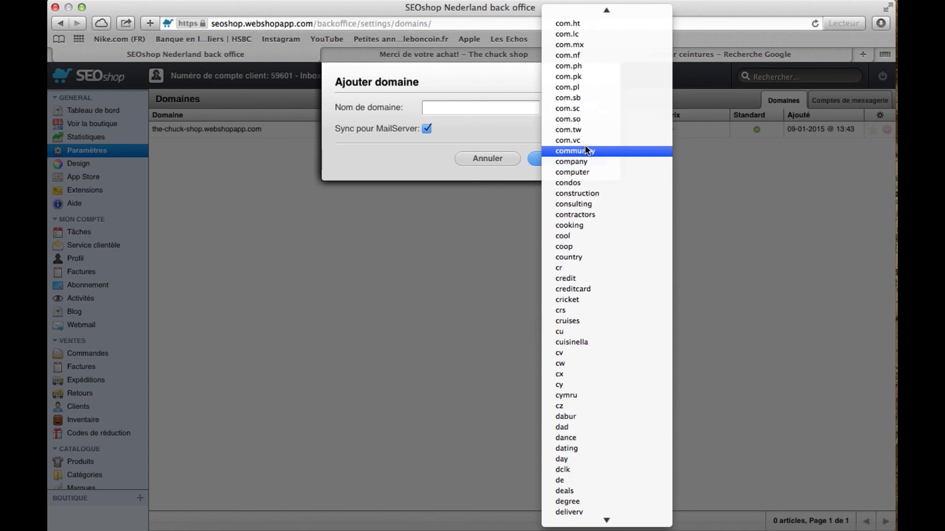
left_click(510, 131)
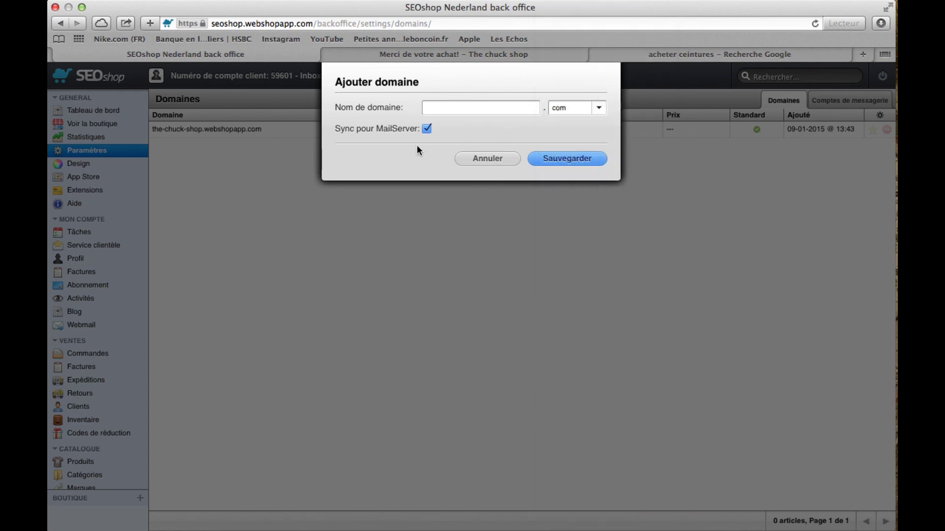
left_click(487, 159)
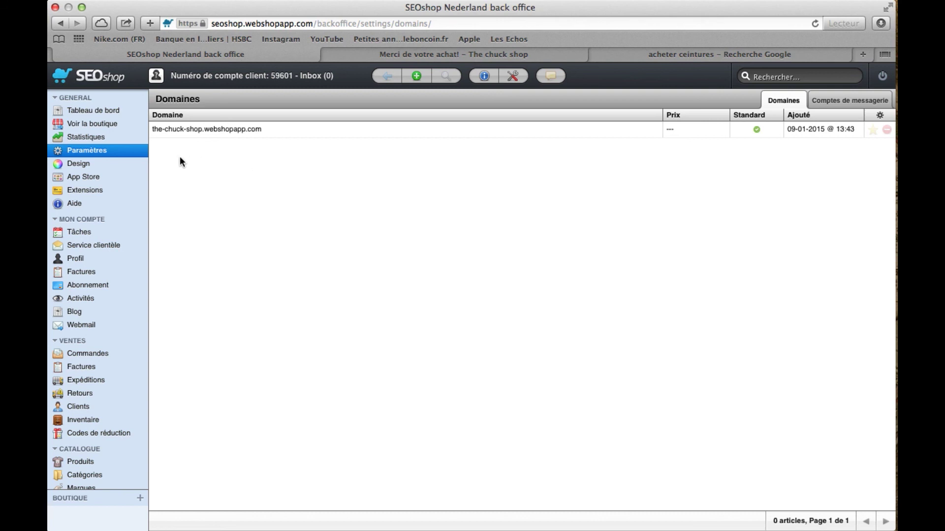
left_click(113, 110)
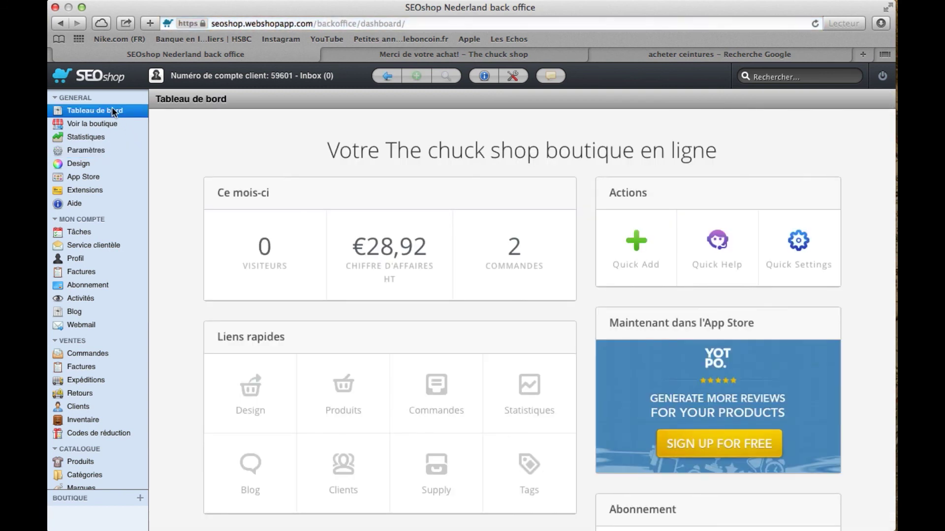
scroll(191, 248, "down", 3)
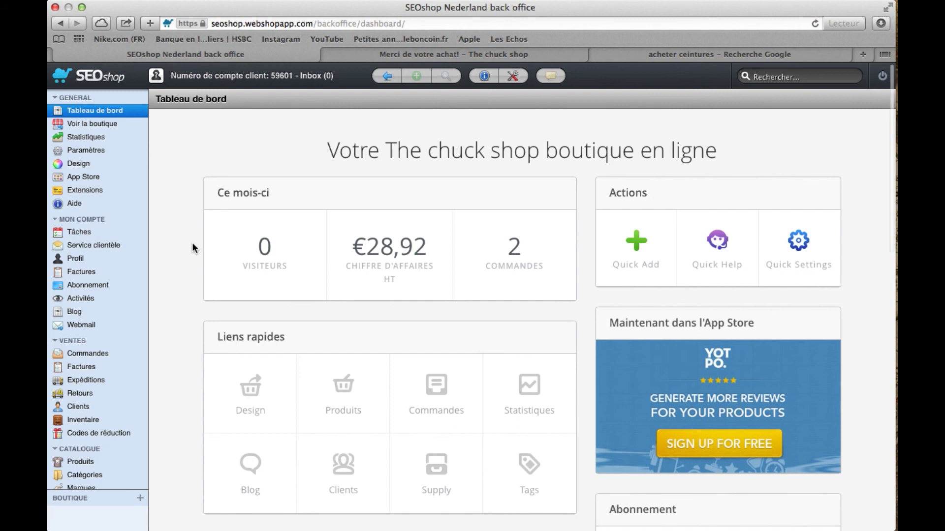